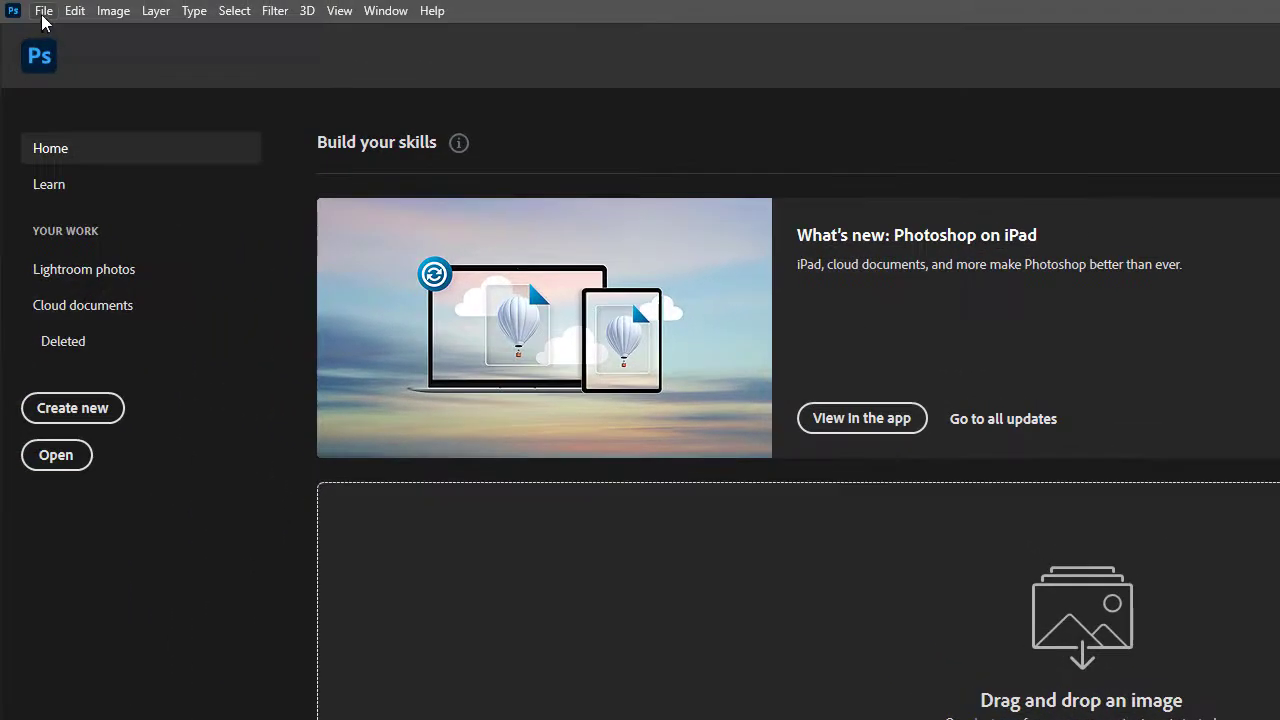
- Open Selection_tools.jpg from the Selection Tools Basics folder
{"action": "left_click", "coordinate": [44, 11]}
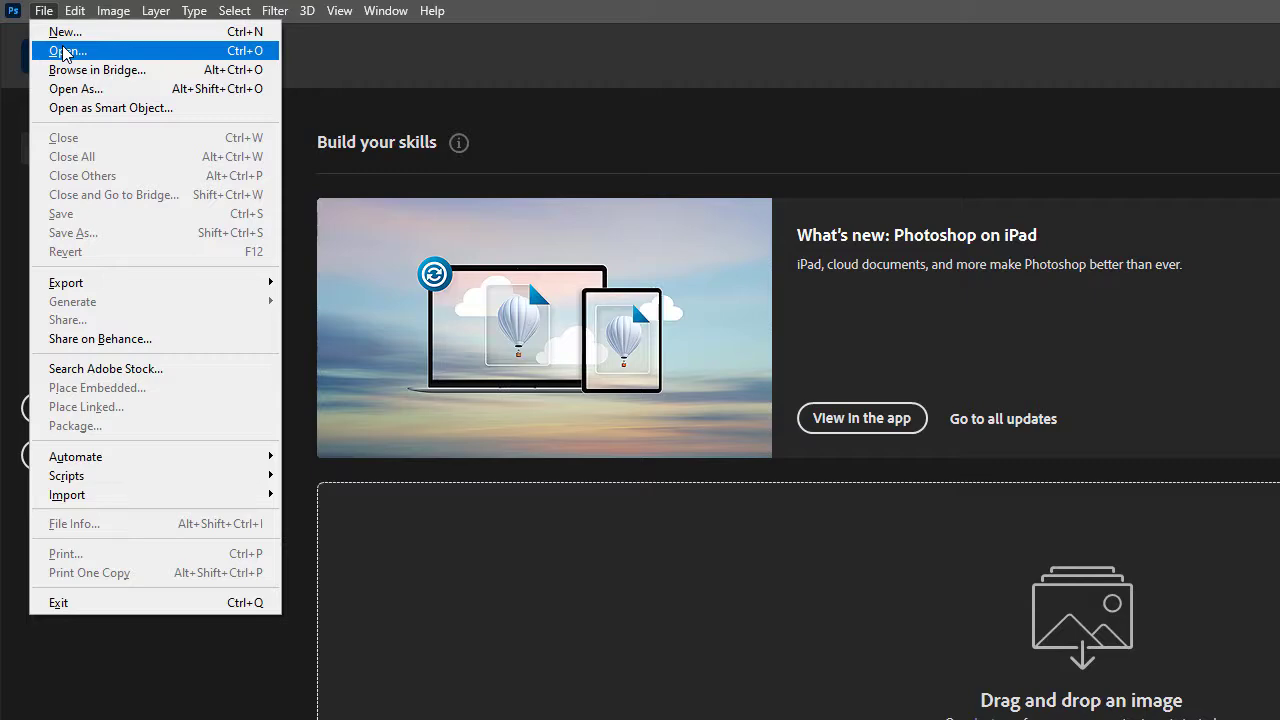
{"action": "left_click", "coordinate": [65, 52]}
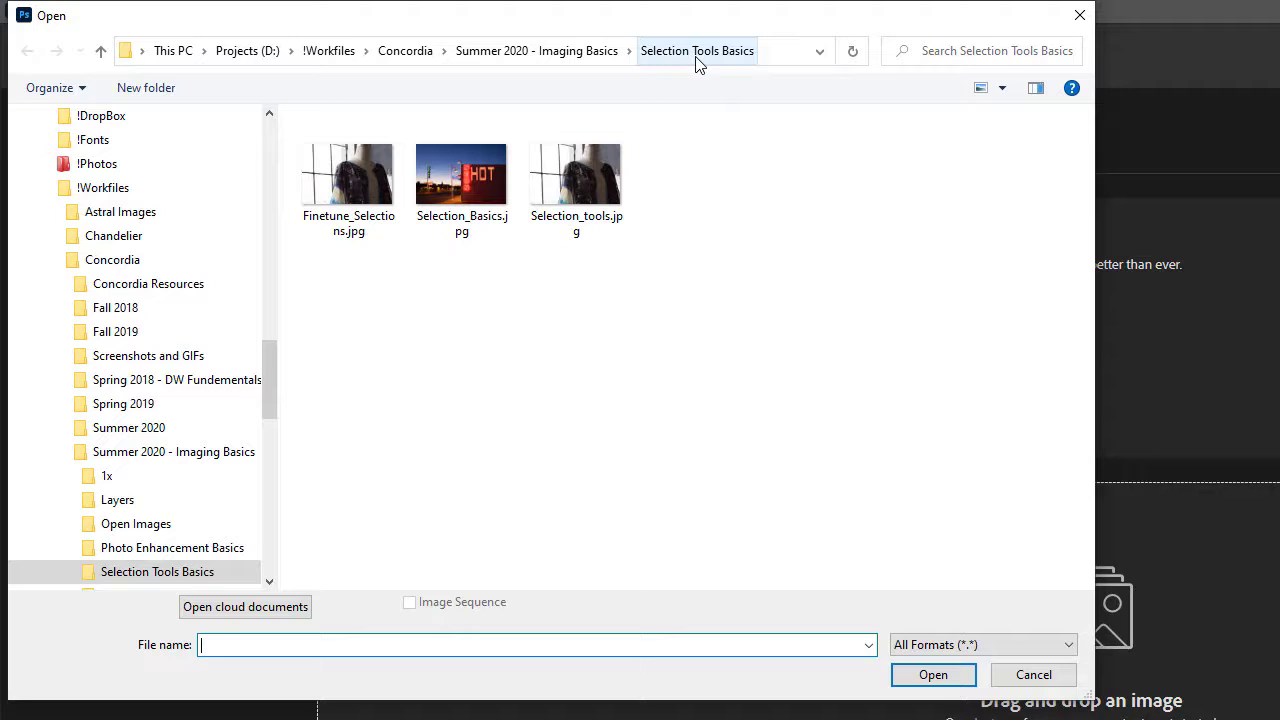
{"action": "left_click", "coordinate": [587, 232]}
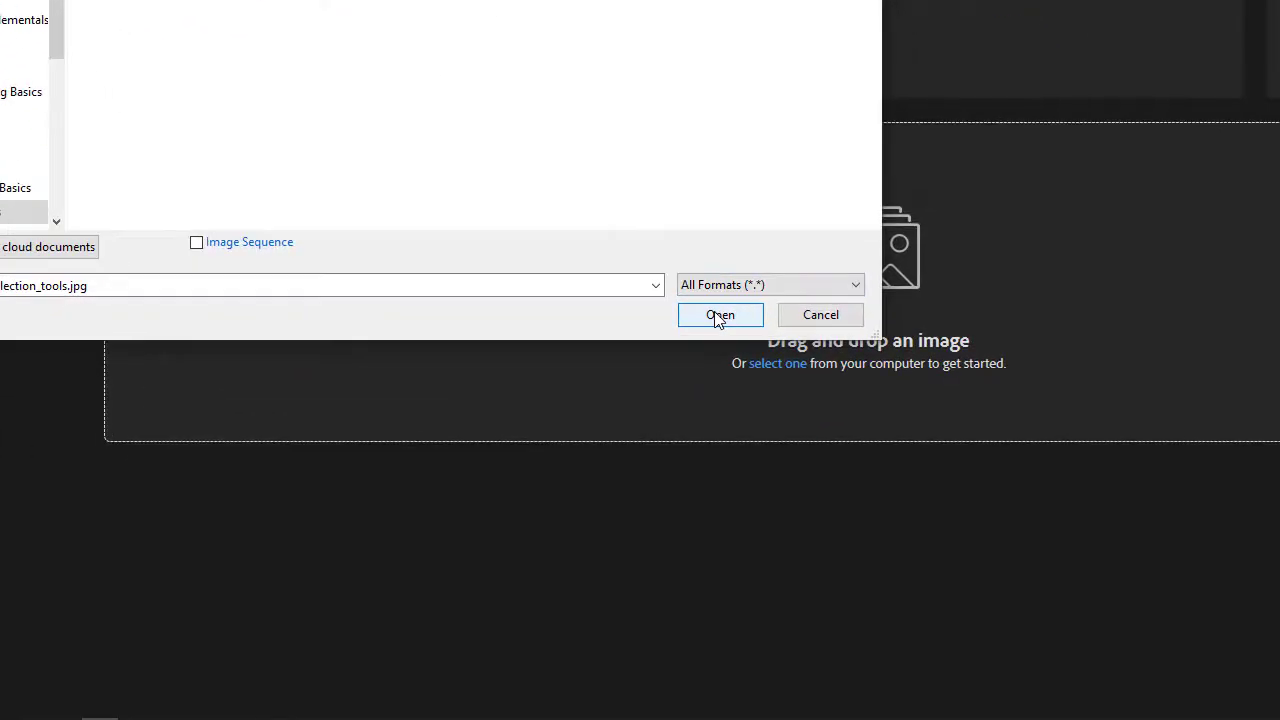
{"action": "left_click", "coordinate": [720, 315]}
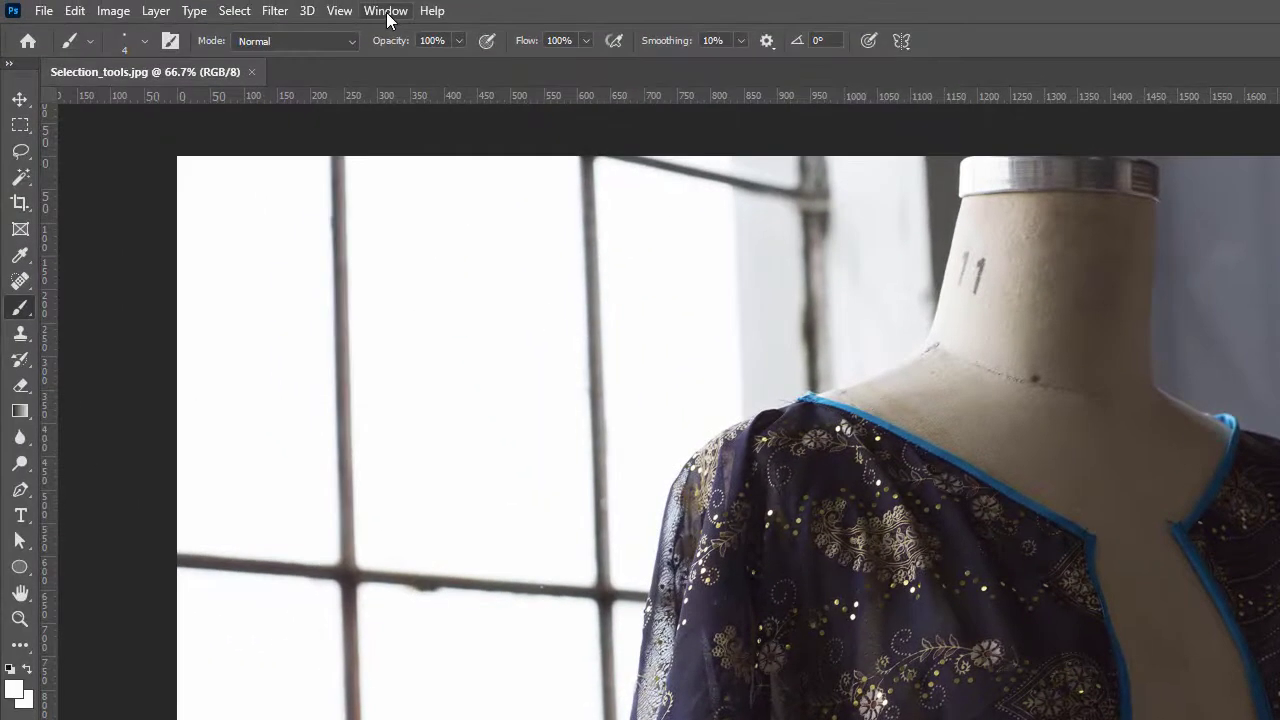
{"action": "left_click", "coordinate": [386, 12]}
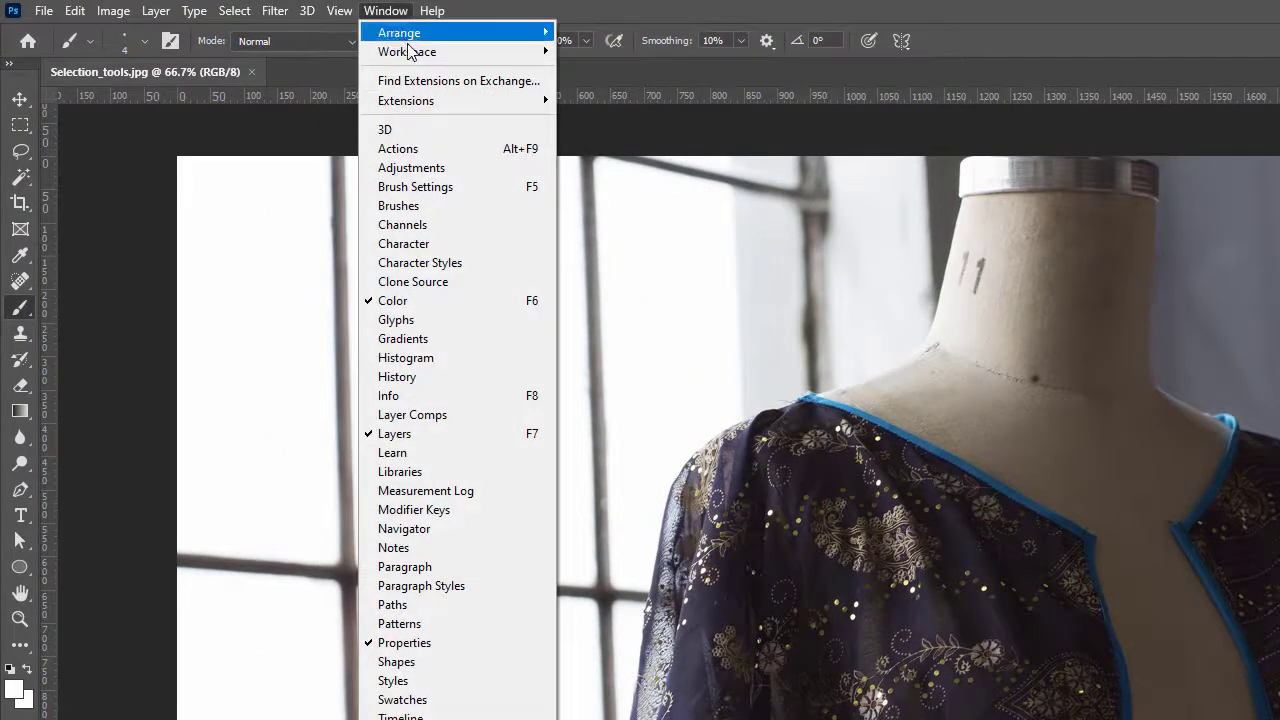
{"action": "mouse_move", "coordinate": [410, 51]}
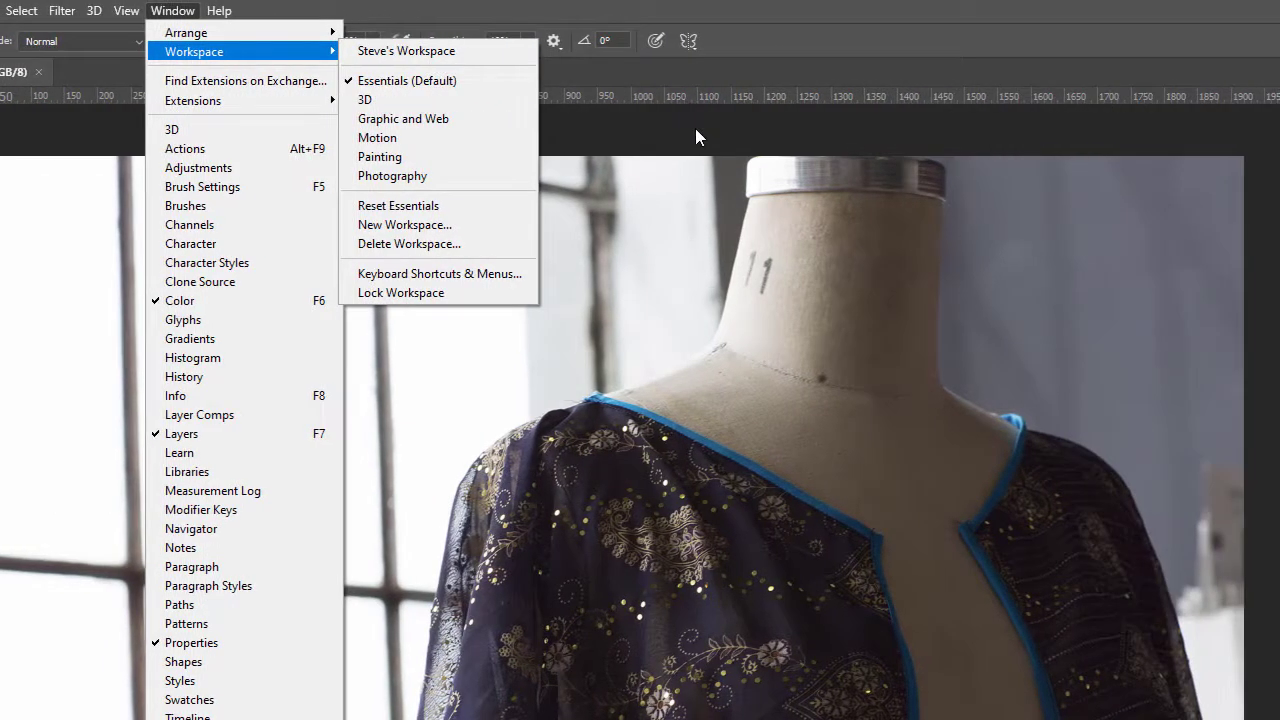
{"action": "left_click", "coordinate": [695, 128]}
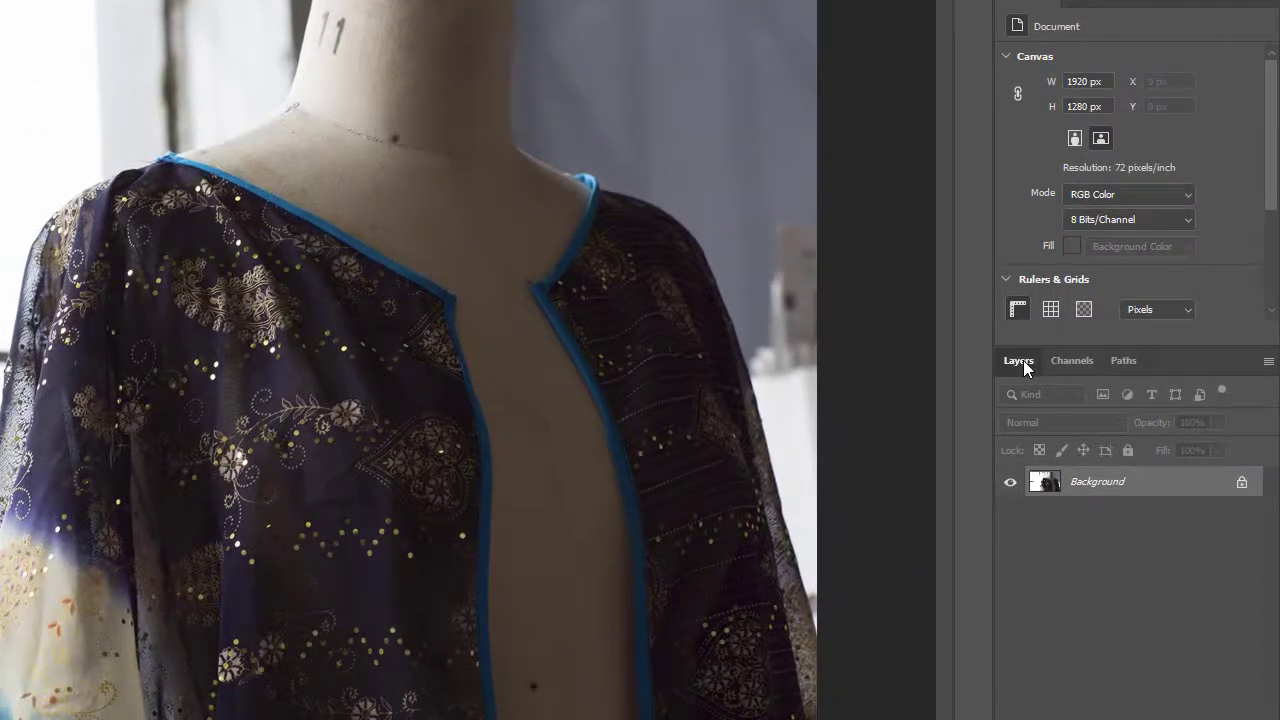
- Float the Layers panel over the image, reposition it, and dock it back ahead of Channels and Paths
{"action": "left_click_drag", "start_coordinate": [1023, 360], "coordinate": [651, 0]}
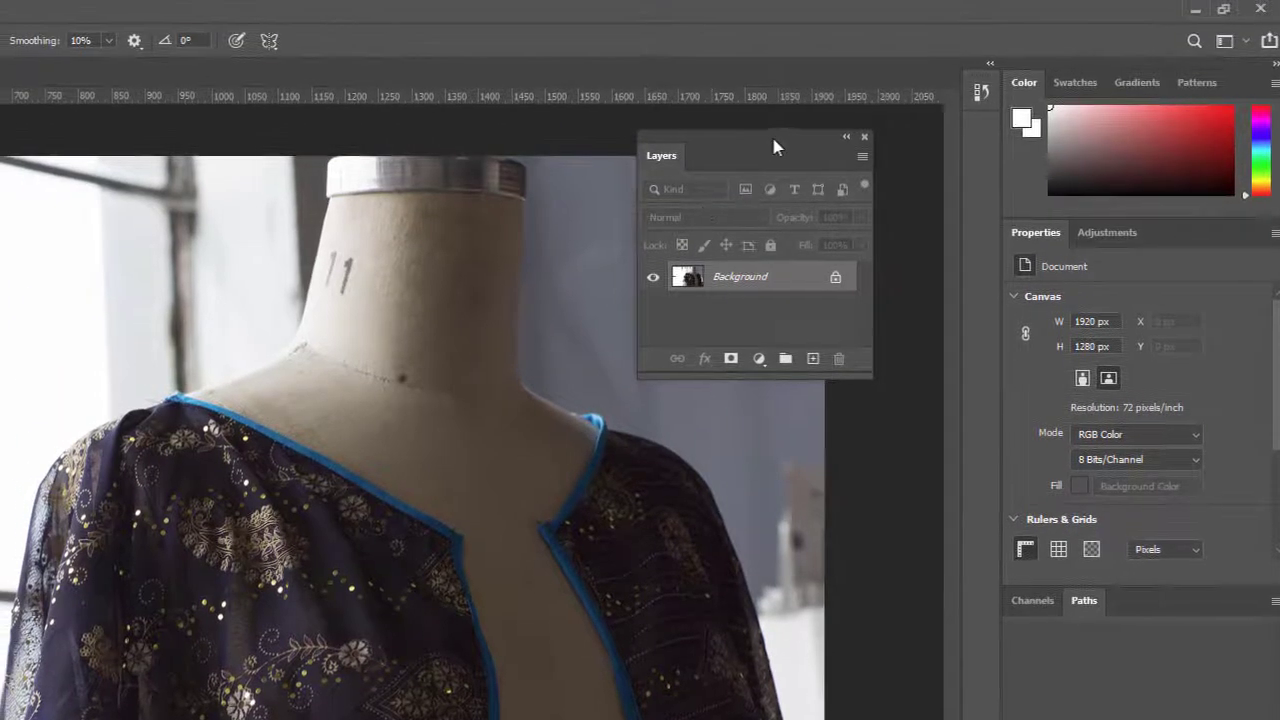
{"action": "left_click_drag", "start_coordinate": [773, 140], "coordinate": [896, 246]}
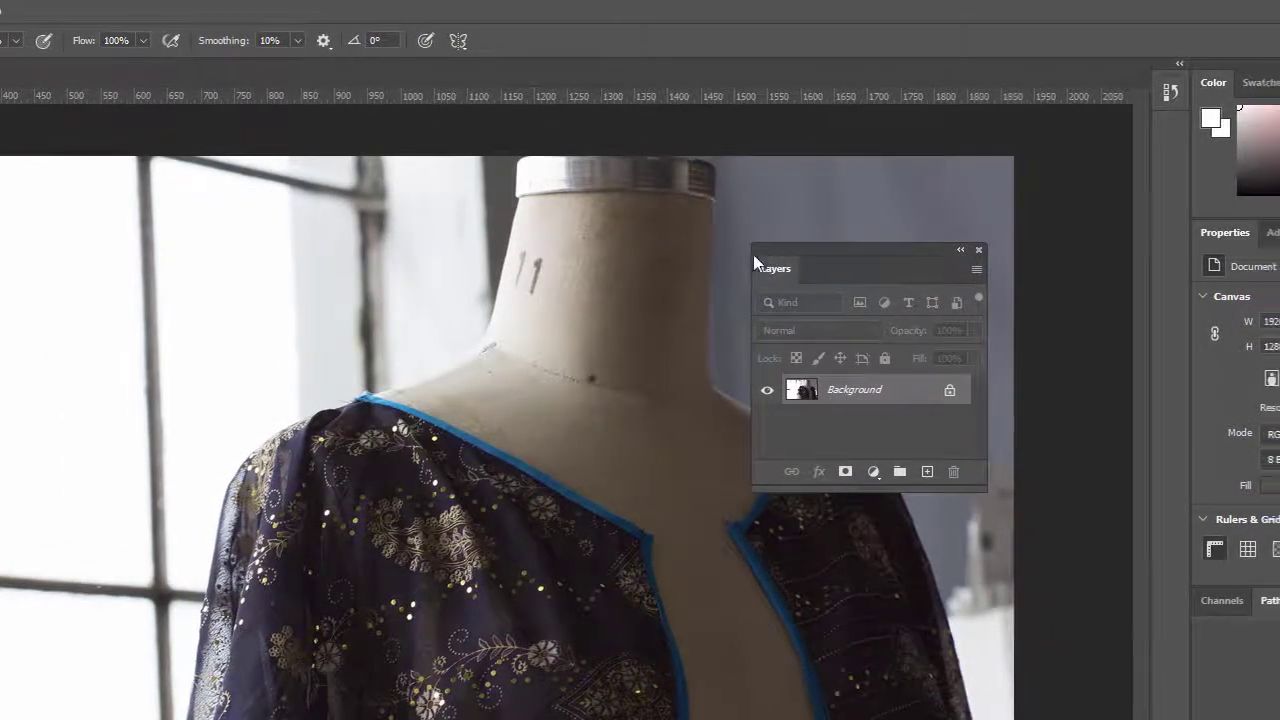
{"action": "left_click_drag", "start_coordinate": [755, 262], "coordinate": [1030, 592]}
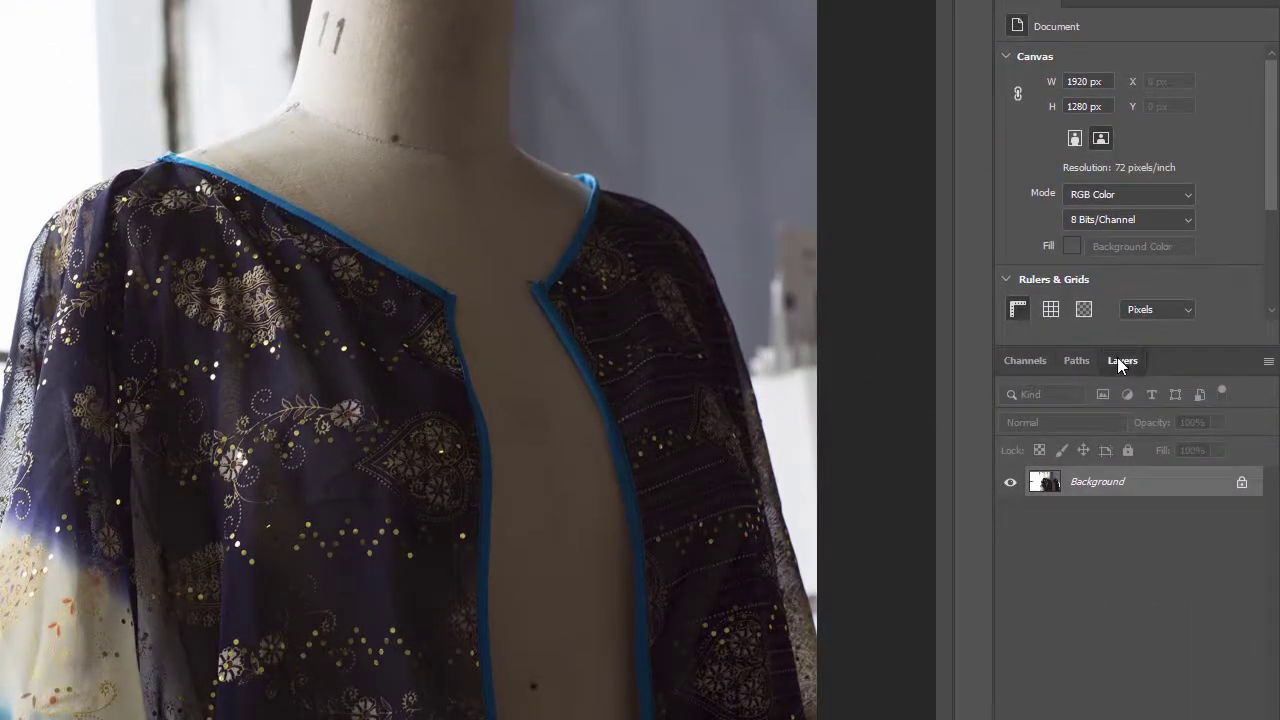
{"action": "left_click_drag", "start_coordinate": [1084, 359], "coordinate": [1013, 362]}
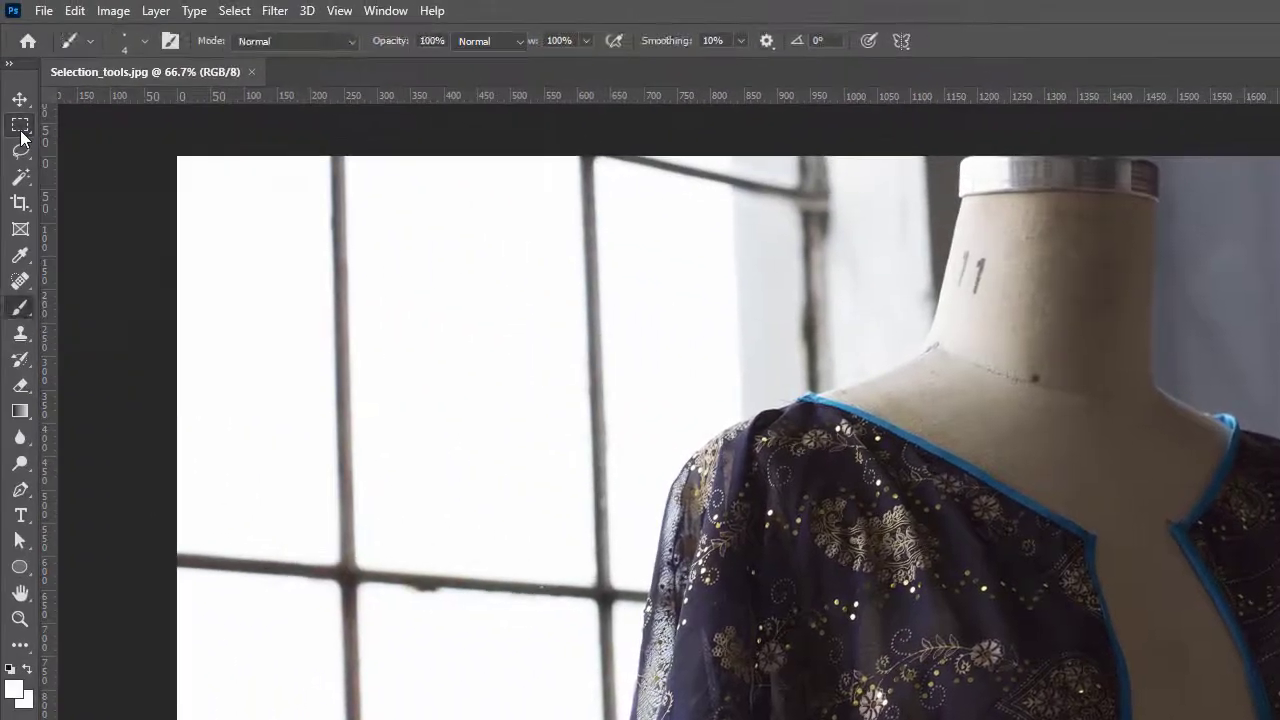
- Examine the tool variants in the marquee, lasso and magic wand groups and the available selection commands
{"action": "left_click", "coordinate": [21, 131]}
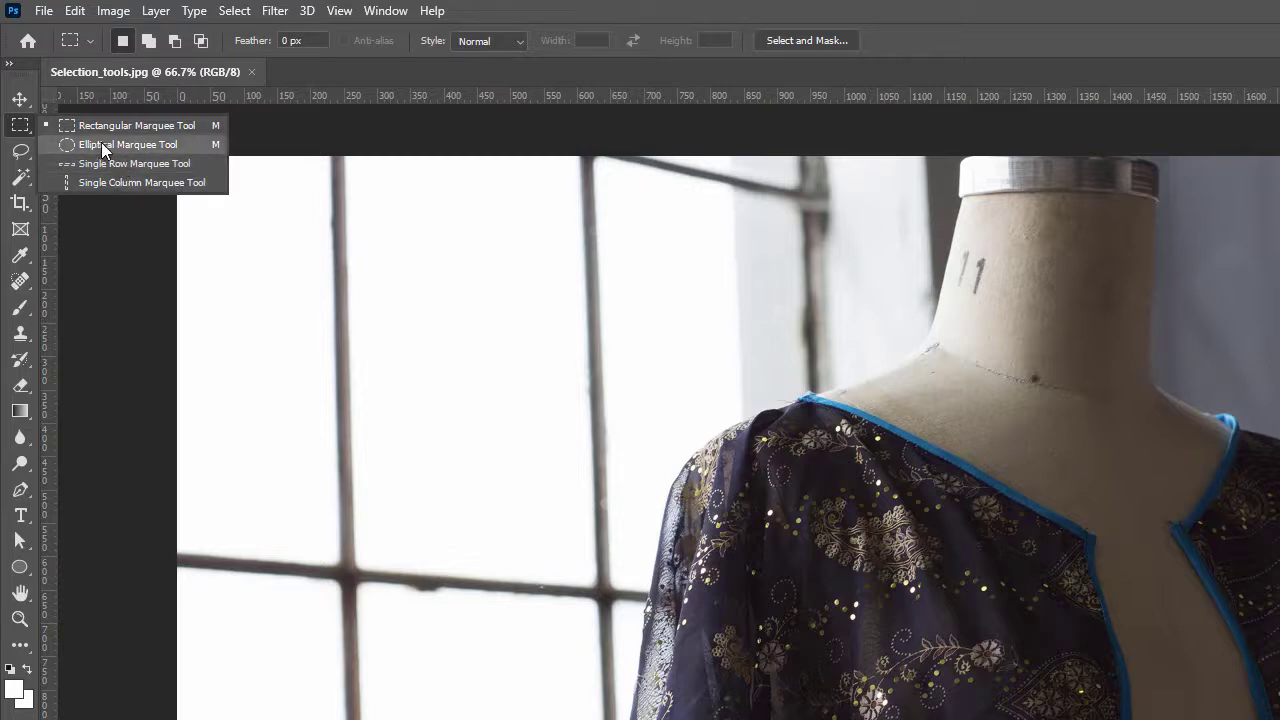
{"action": "left_click", "coordinate": [21, 155]}
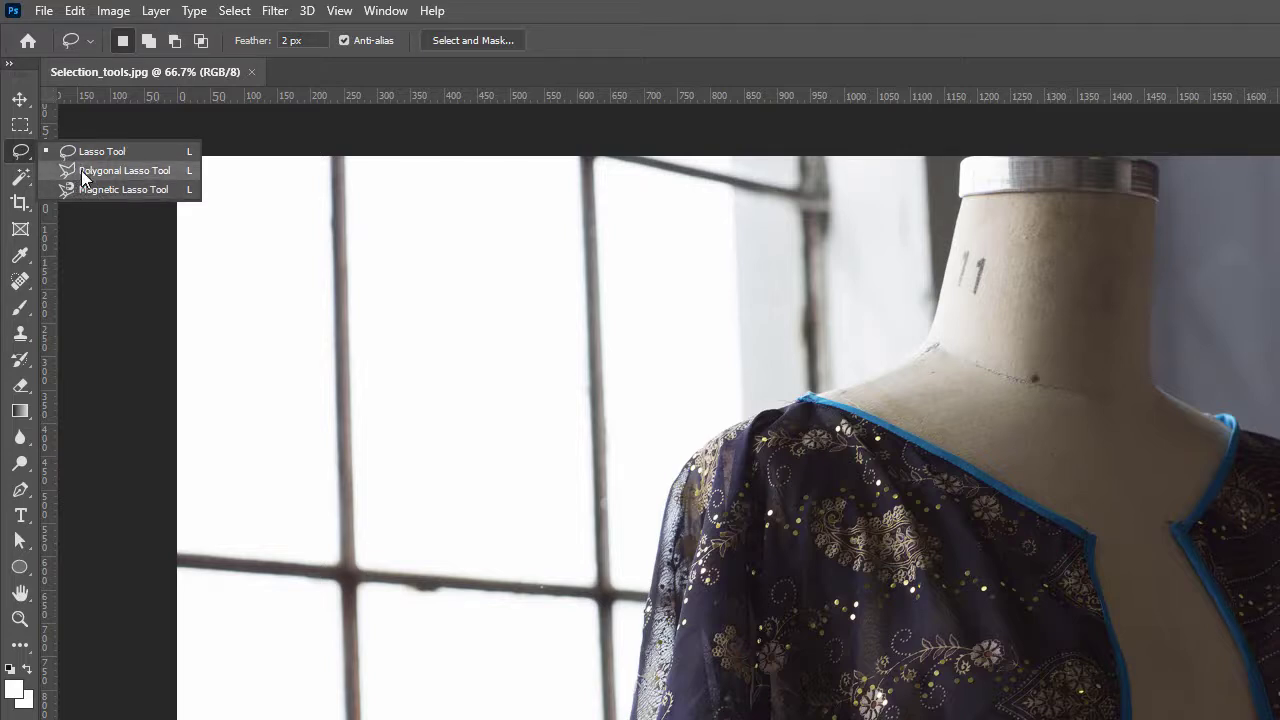
{"action": "left_click", "coordinate": [21, 162]}
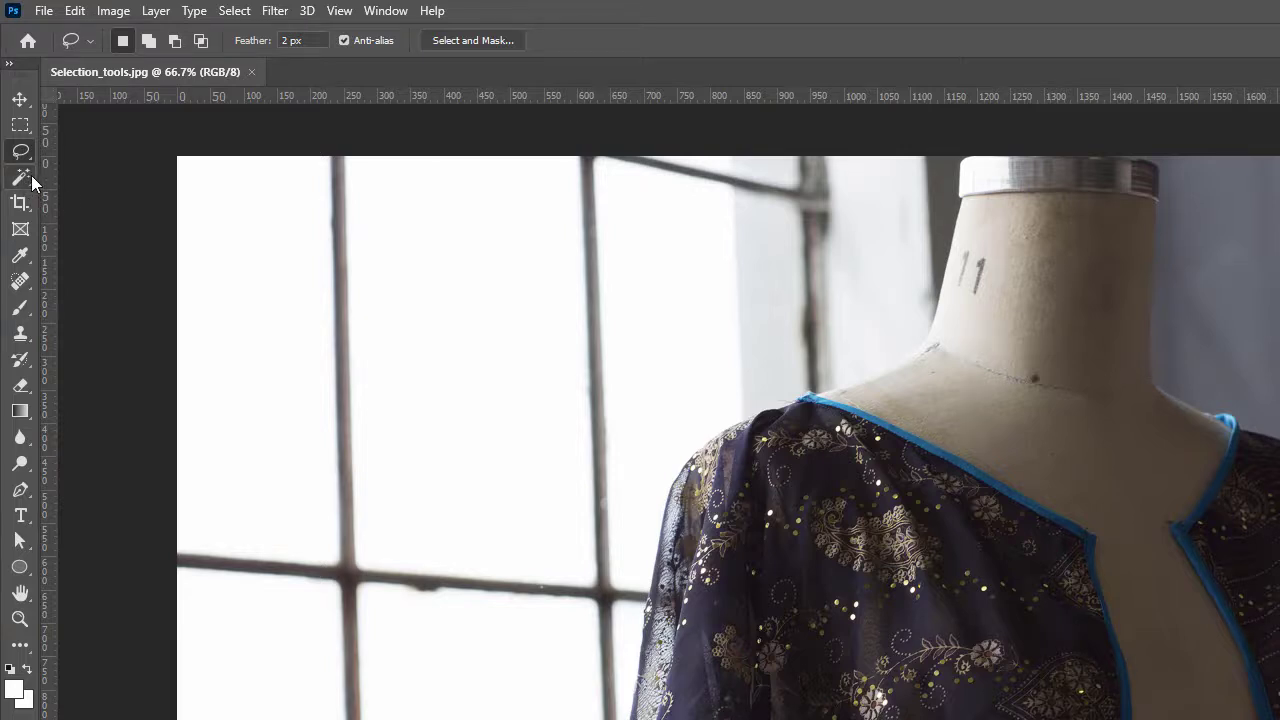
{"action": "left_click", "coordinate": [31, 175]}
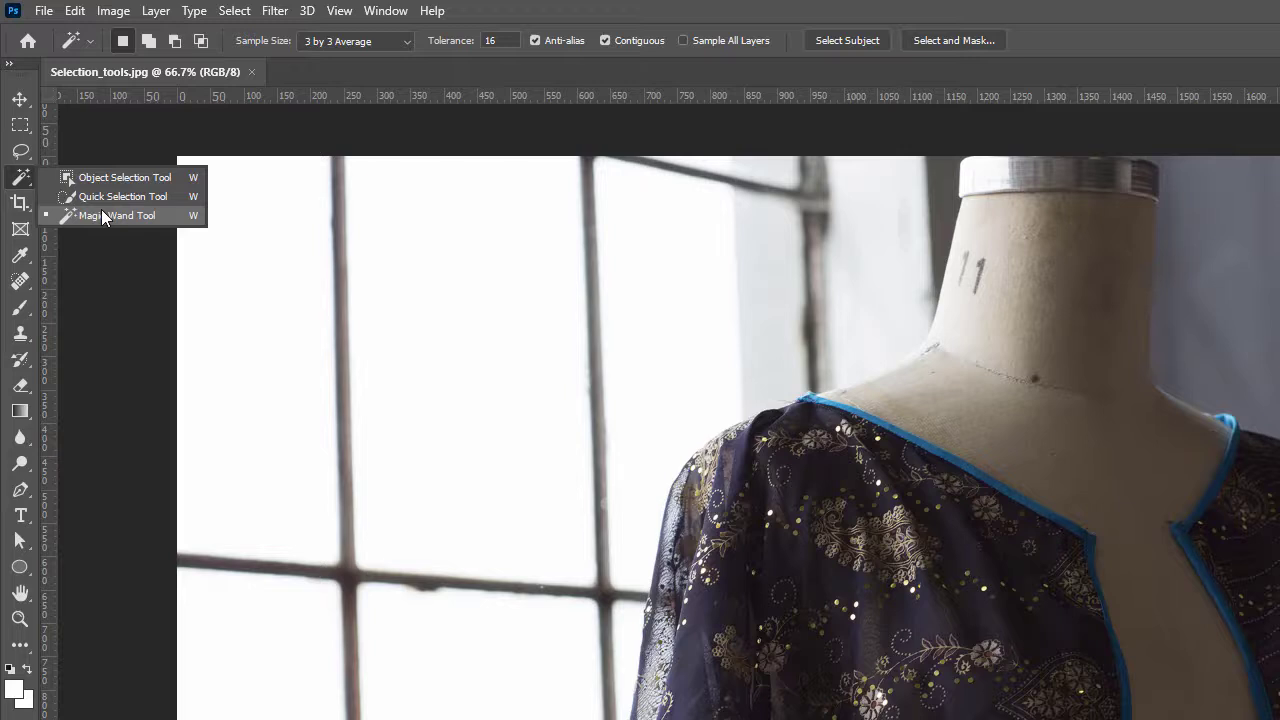
{"action": "left_click", "coordinate": [17, 186]}
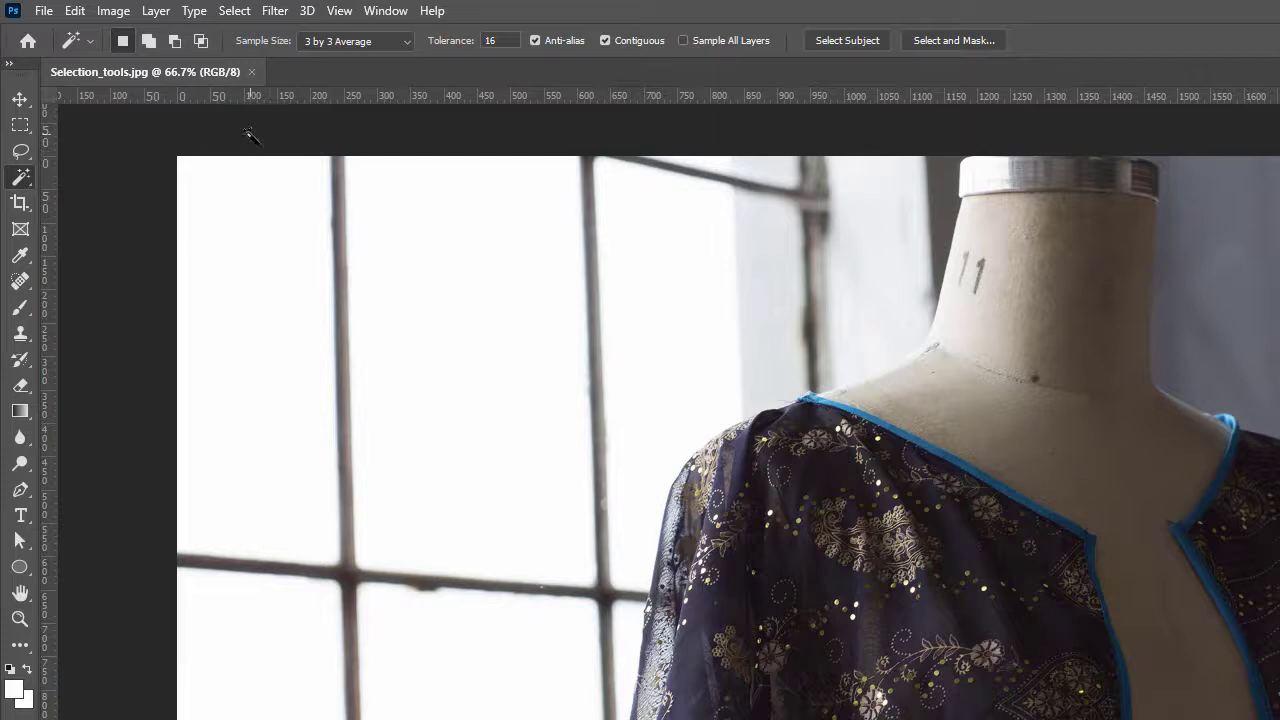
{"action": "left_click", "coordinate": [243, 24]}
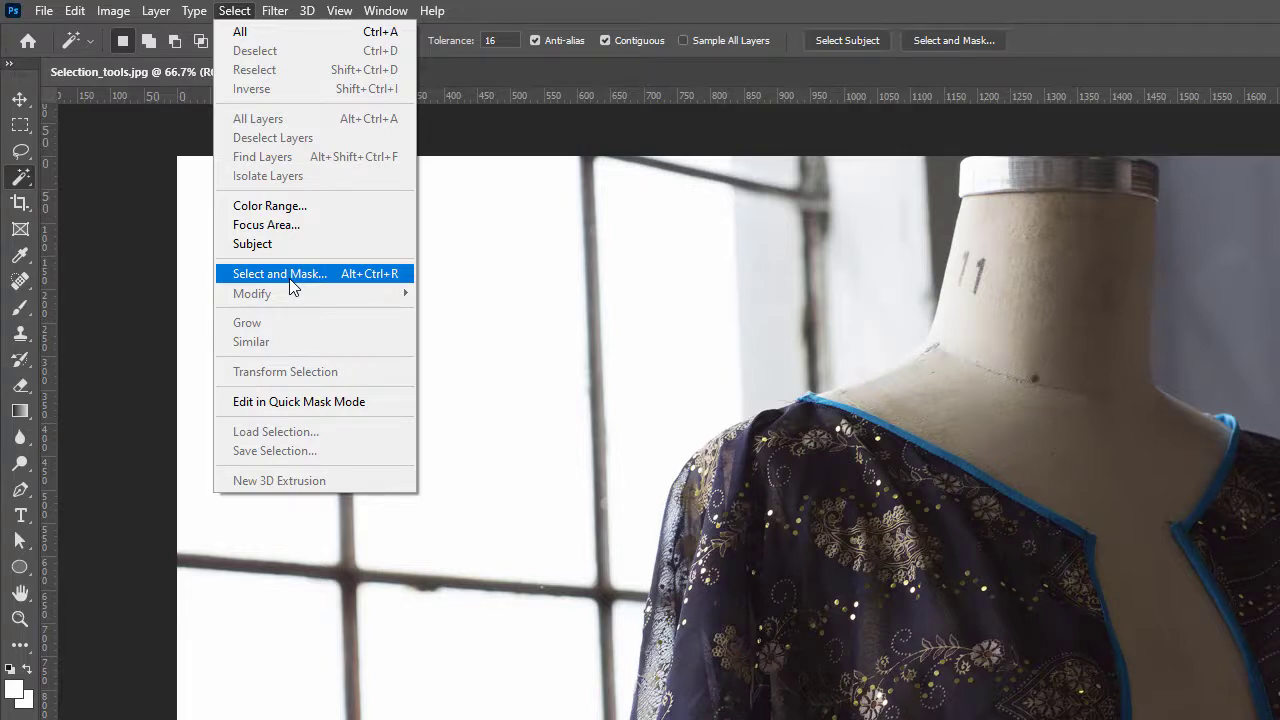
{"action": "left_click", "coordinate": [130, 212]}
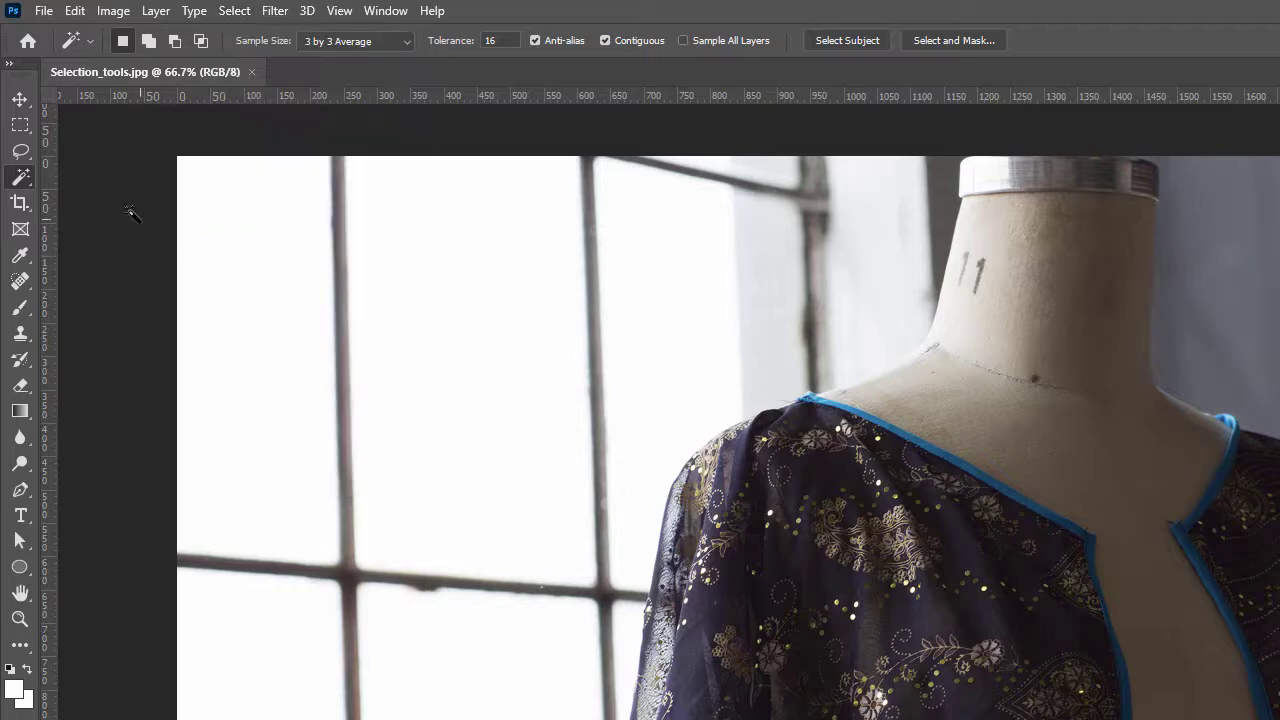
- Try the Rectangular Marquee Tool by drawing several selections over the window panes and the mannequin's neck and shoulder
{"action": "left_click", "coordinate": [23, 131]}
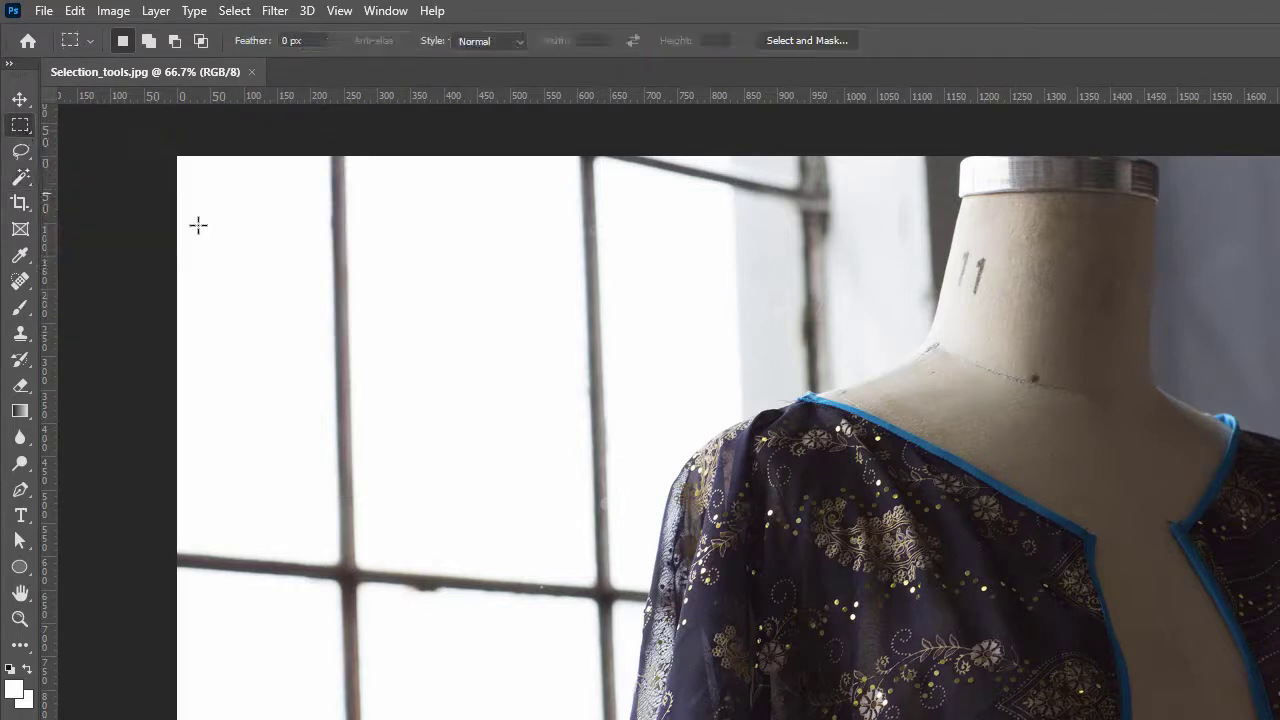
{"action": "left_click_drag", "start_coordinate": [373, 208], "coordinate": [817, 501]}
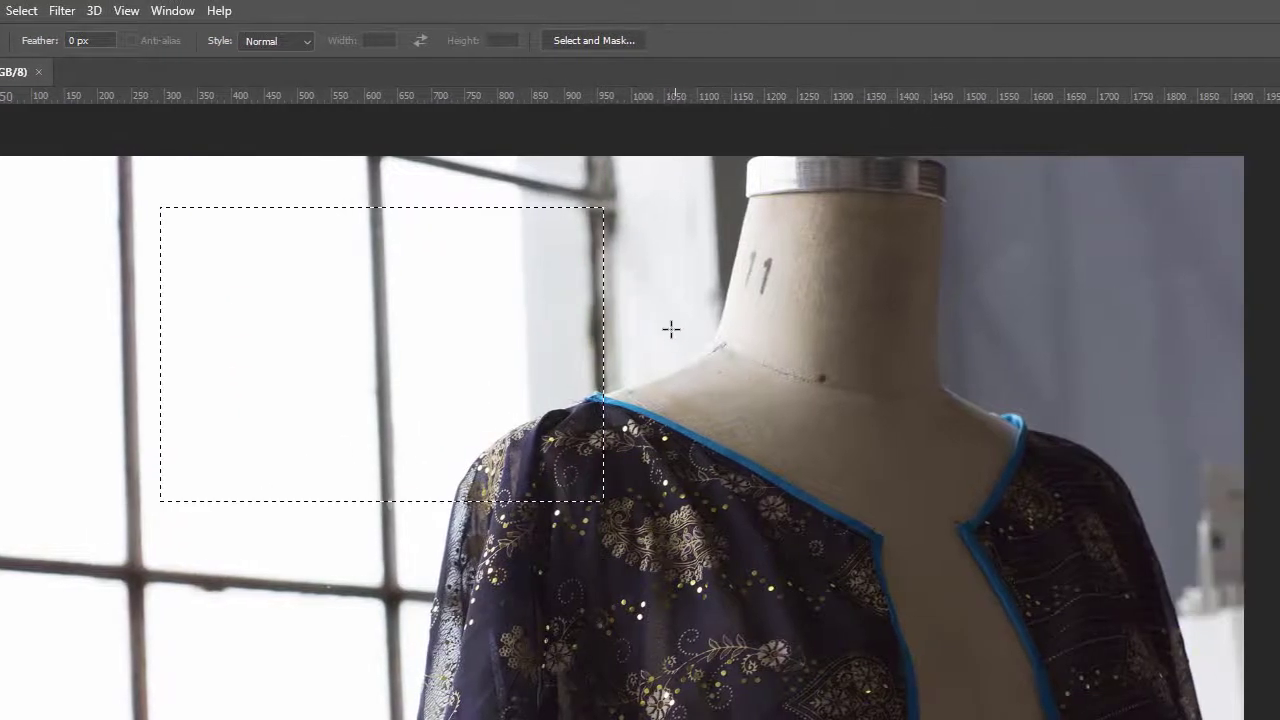
{"action": "left_click_drag", "start_coordinate": [660, 306], "coordinate": [886, 586]}
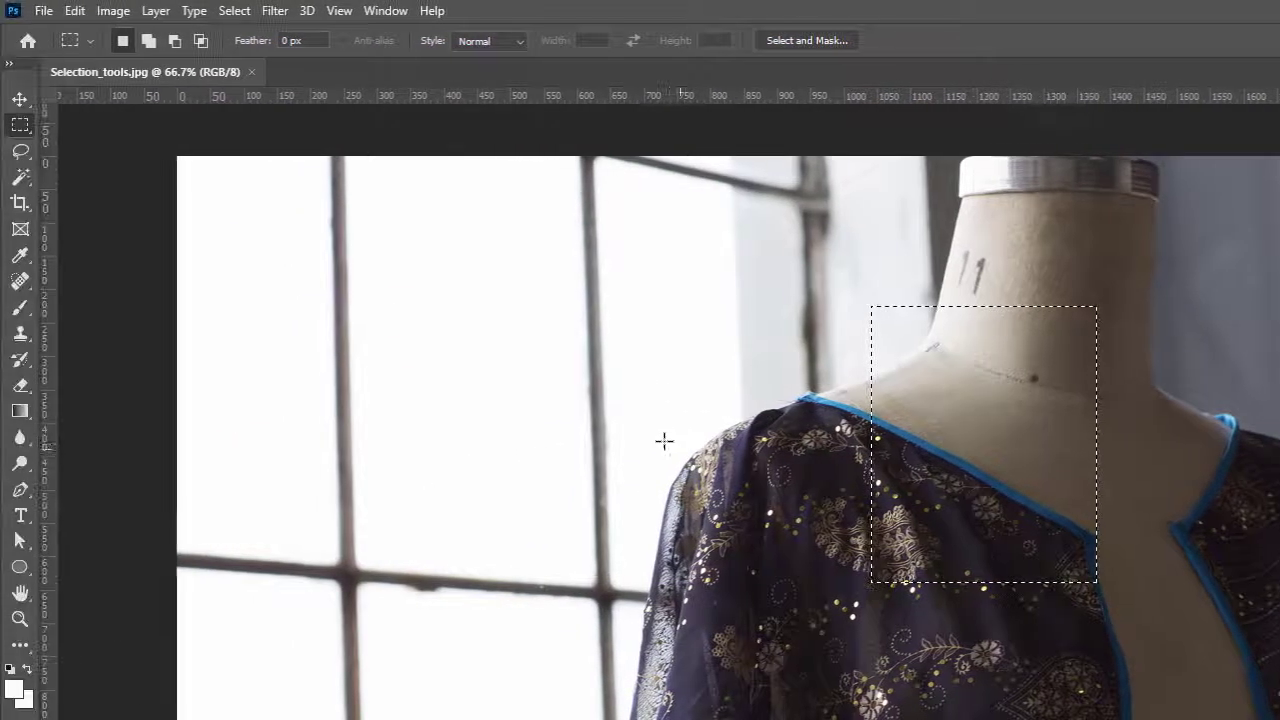
{"action": "left_click_drag", "start_coordinate": [620, 371], "coordinate": [828, 605]}
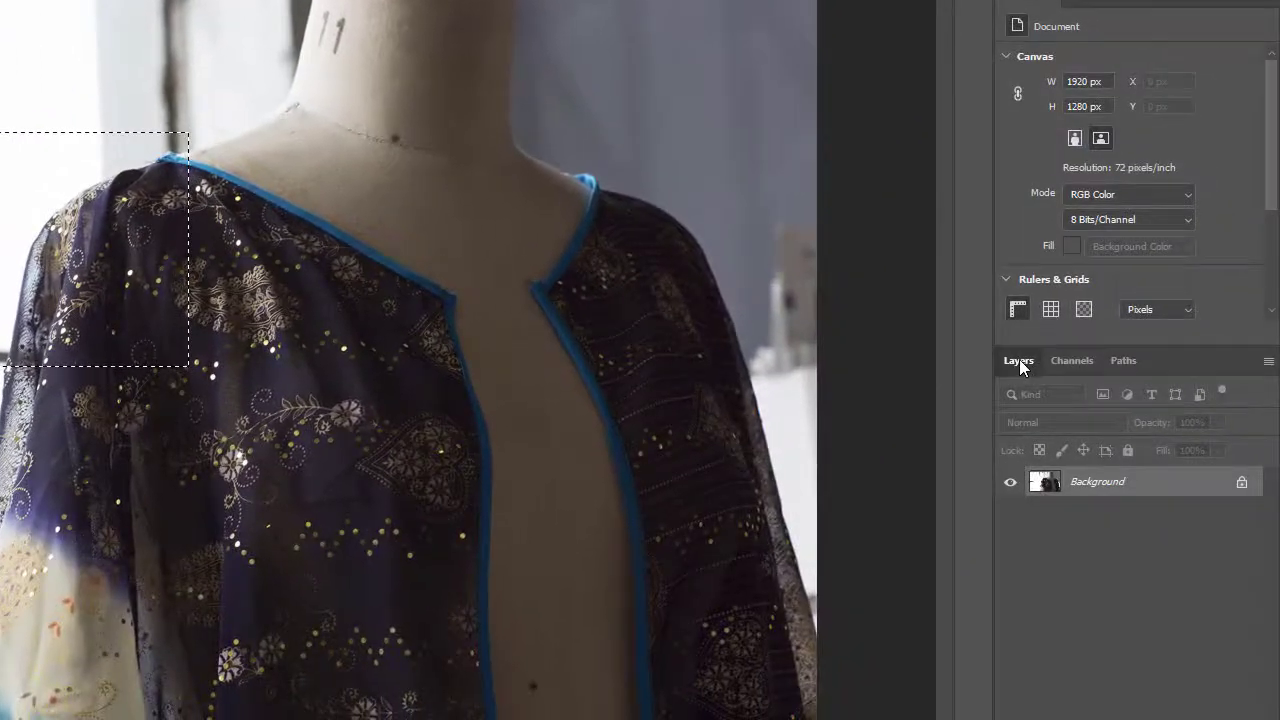
- Float the Layers panel over the image beside the mannequin's neck and make it taller
{"action": "left_click_drag", "start_coordinate": [1192, 431], "coordinate": [902, 203]}
{"action": "left_click_drag", "start_coordinate": [730, 138], "coordinate": [589, 48]}
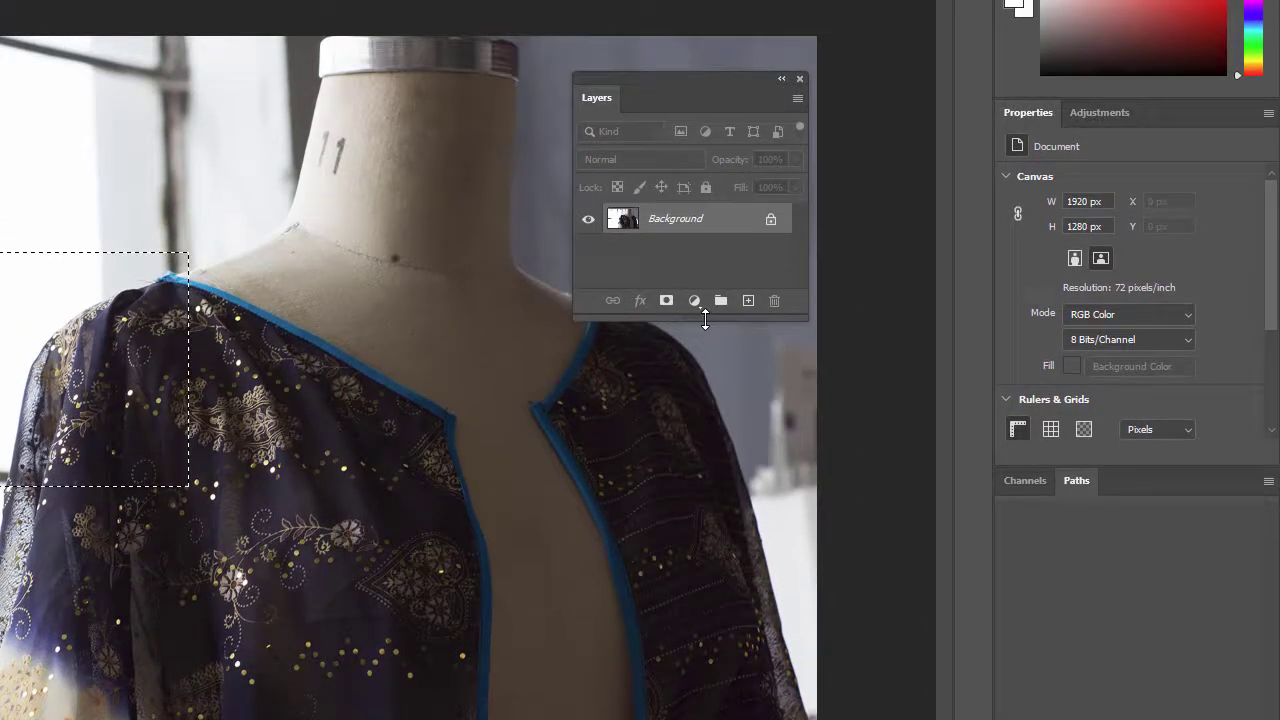
{"action": "left_click_drag", "start_coordinate": [705, 208], "coordinate": [724, 332]}
{"action": "left_click_drag", "start_coordinate": [677, 109], "coordinate": [752, 89]}
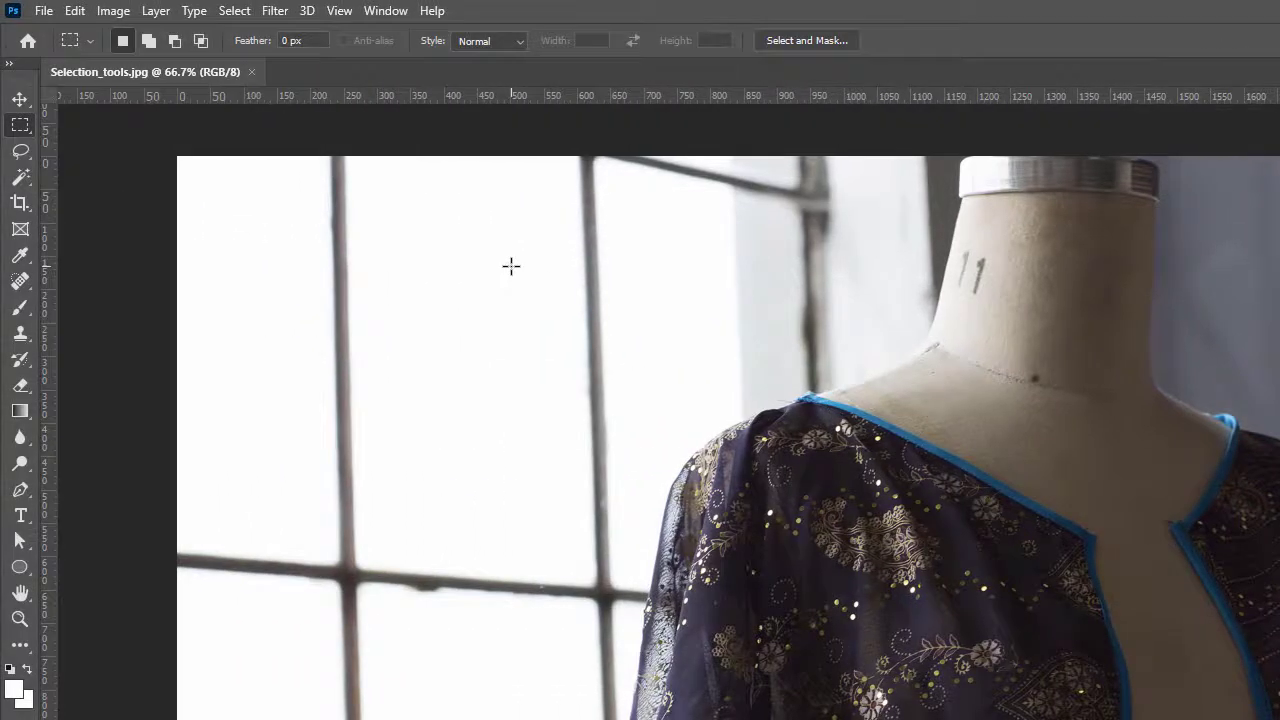
- Draw a rectangular marquee selection about 442 by 542 px across the window edge and the mannequin's nearby shoulder
{"action": "left_click_drag", "start_coordinate": [385, 253], "coordinate": [857, 341]}
{"action": "left_click_drag", "start_coordinate": [531, 384], "coordinate": [868, 718]}
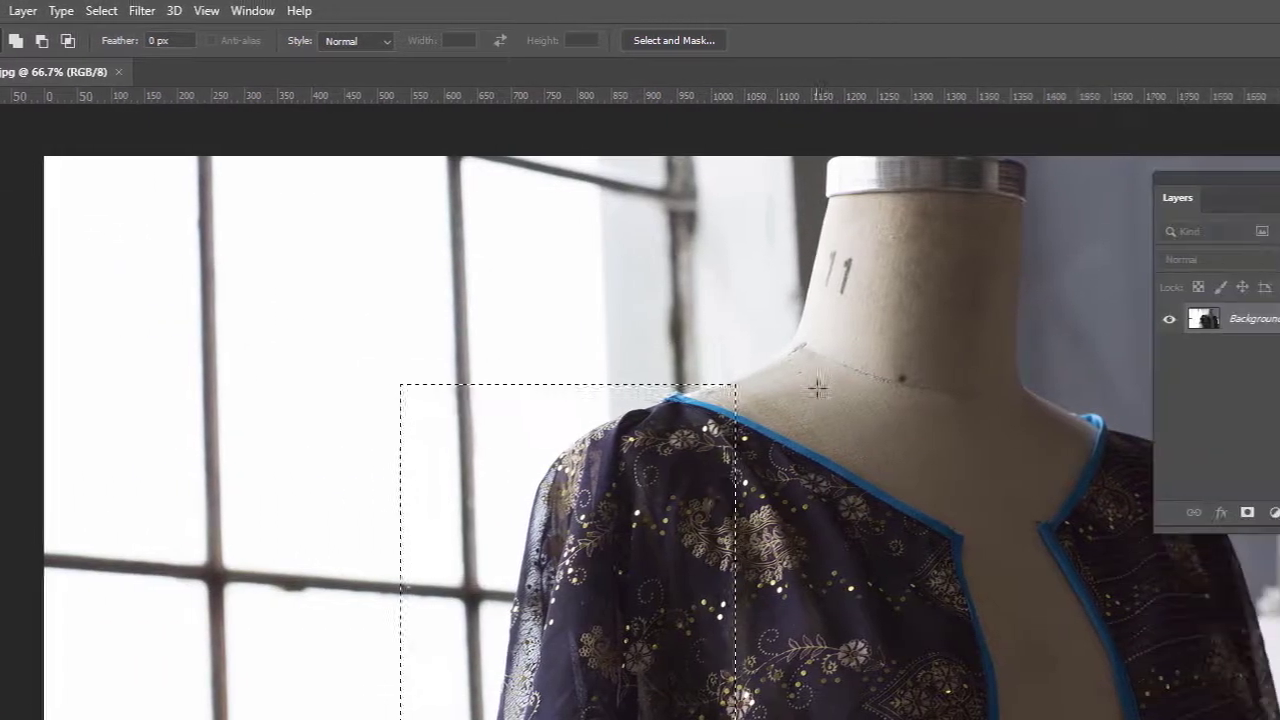
{"action": "left_click_drag", "start_coordinate": [949, 383], "coordinate": [1034, 685]}
{"action": "left_click_drag", "start_coordinate": [378, 267], "coordinate": [446, 354]}
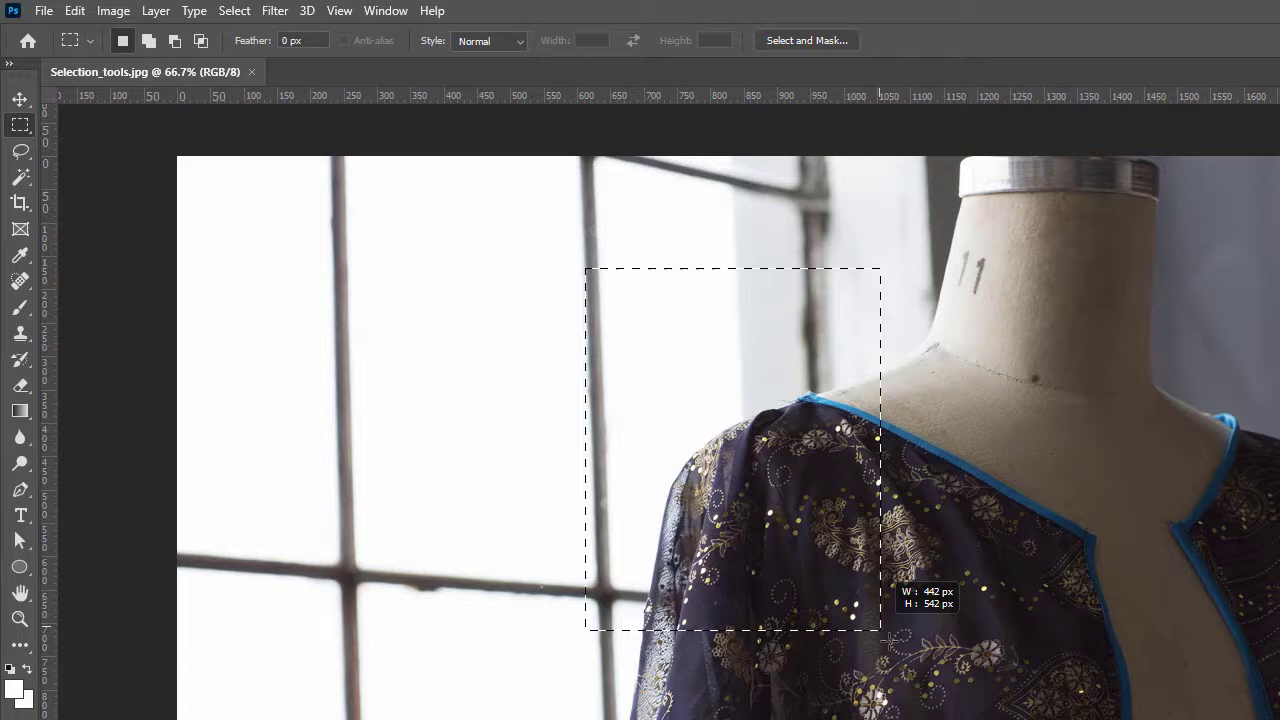
{"action": "left_click_drag", "start_coordinate": [880, 630], "coordinate": [880, 630]}
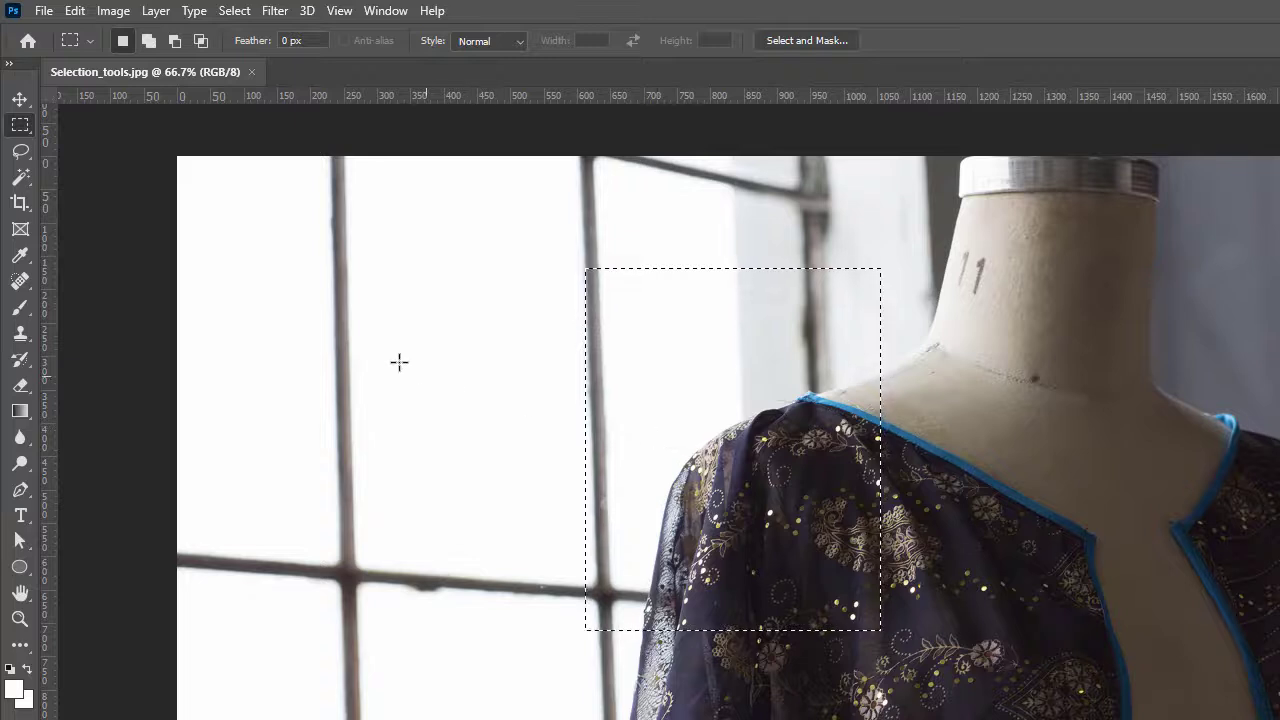
- Set the foreground color to bright red (fc0202) and fill the rectangular selection with Brush tool strokes
{"action": "left_click", "coordinate": [20, 312]}
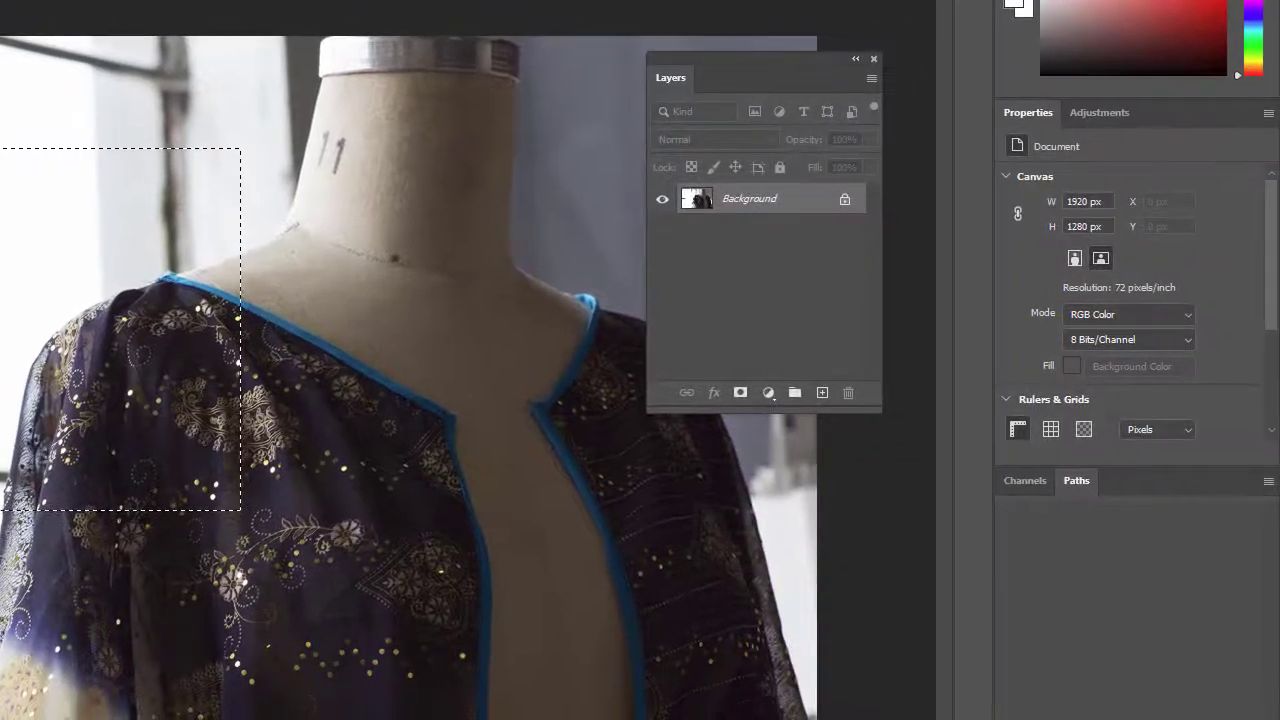
{"action": "left_click", "coordinate": [14, 688]}
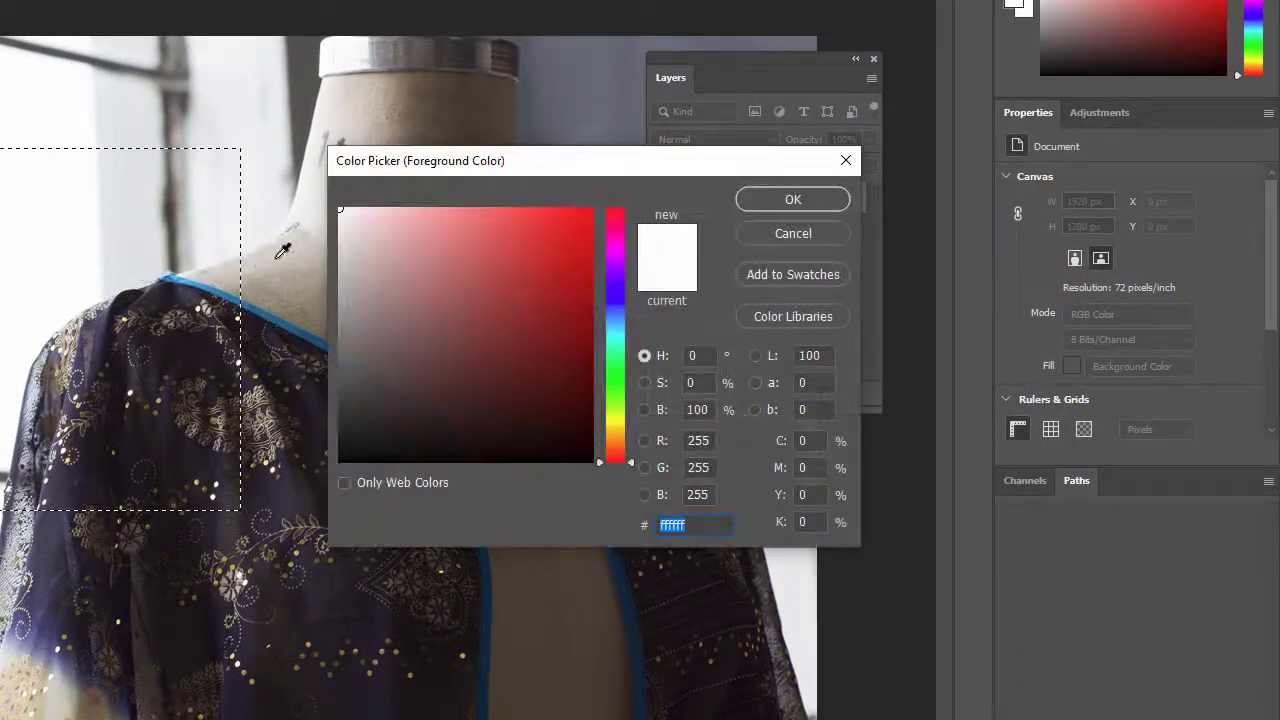
{"action": "left_click", "coordinate": [591, 211]}
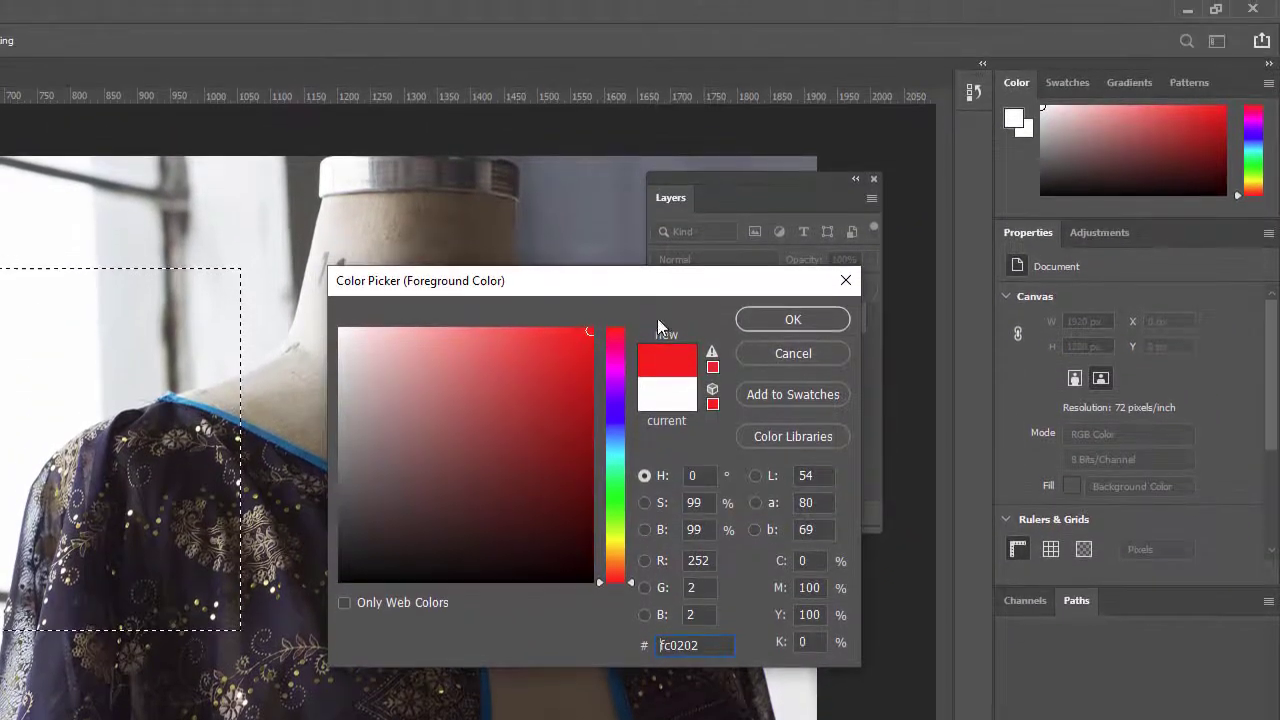
{"action": "left_click", "coordinate": [748, 318]}
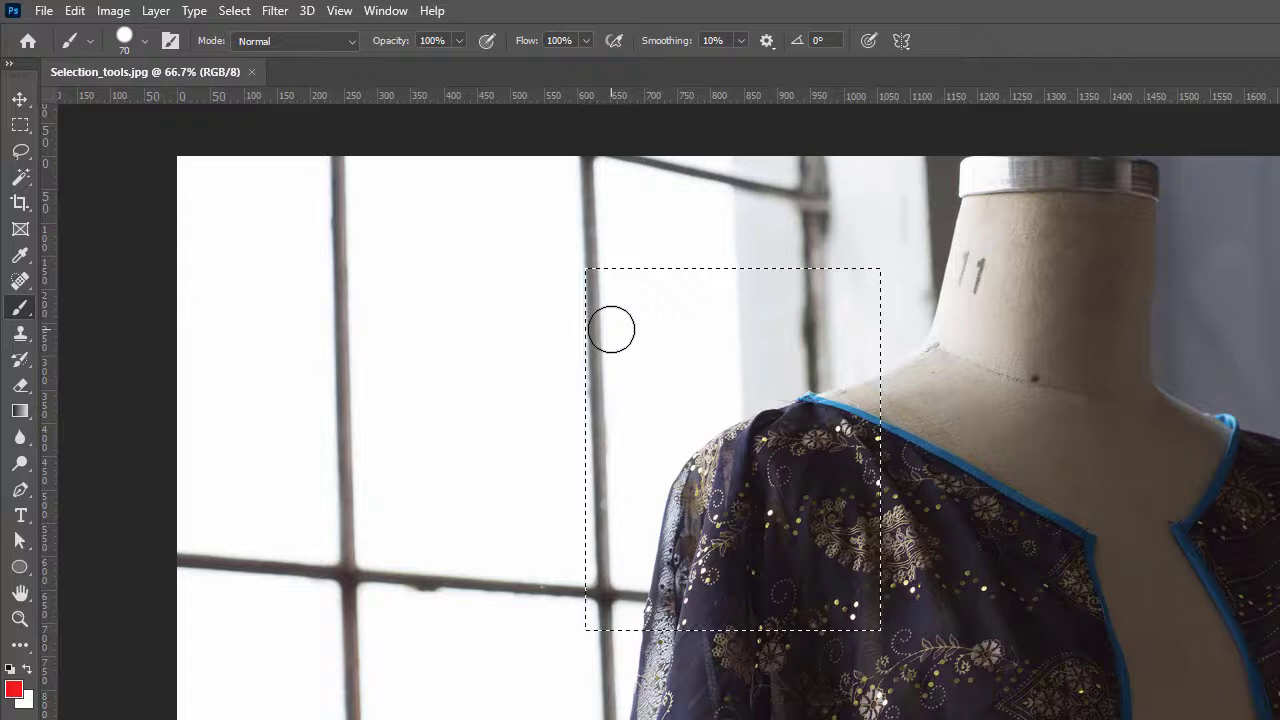
{"action": "mouse_move", "coordinate": [539, 323]}
{"action": "left_mouse_down"}
{"action": "mouse_move", "coordinate": [630, 300]}
{"action": "mouse_move", "coordinate": [722, 302]}
{"action": "mouse_move", "coordinate": [731, 274]}
{"action": "mouse_move", "coordinate": [594, 271]}
{"action": "mouse_move", "coordinate": [586, 372]}
{"action": "mouse_move", "coordinate": [614, 297]}
{"action": "mouse_move", "coordinate": [961, 269]}
{"action": "mouse_move", "coordinate": [820, 314]}
{"action": "mouse_move", "coordinate": [849, 377]}
{"action": "mouse_move", "coordinate": [870, 520]}
{"action": "mouse_move", "coordinate": [865, 605]}
{"action": "mouse_move", "coordinate": [640, 592]}
{"action": "mouse_move", "coordinate": [591, 503]}
{"action": "mouse_move", "coordinate": [623, 417]}
{"action": "mouse_move", "coordinate": [791, 374]}
{"action": "mouse_move", "coordinate": [770, 490]}
{"action": "mouse_move", "coordinate": [872, 572]}
{"action": "mouse_move", "coordinate": [846, 380]}
{"action": "mouse_move", "coordinate": [763, 311]}
{"action": "mouse_move", "coordinate": [792, 386]}
{"action": "mouse_move", "coordinate": [777, 477]}
{"action": "mouse_move", "coordinate": [833, 544]}
{"action": "mouse_move", "coordinate": [731, 586]}
{"action": "mouse_move", "coordinate": [591, 514]}
{"action": "mouse_move", "coordinate": [667, 627]}
{"action": "left_mouse_up"}
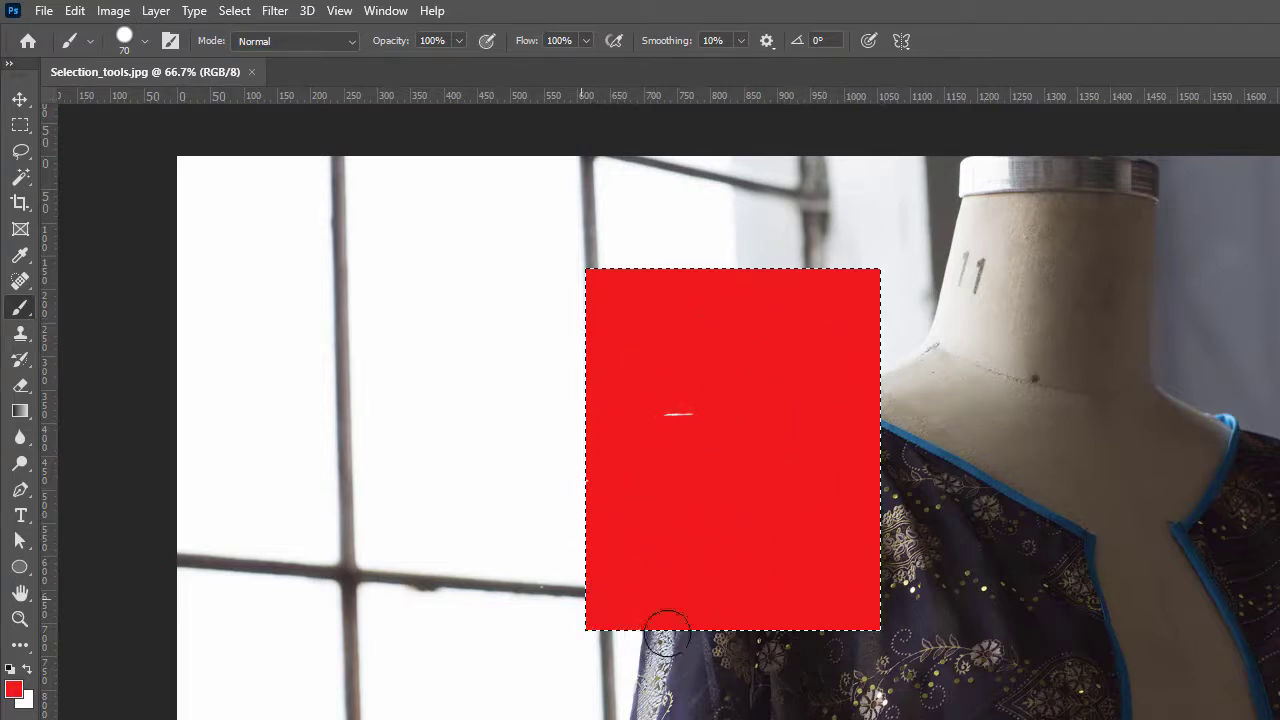
{"action": "left_click_drag", "start_coordinate": [711, 451], "coordinate": [657, 406]}
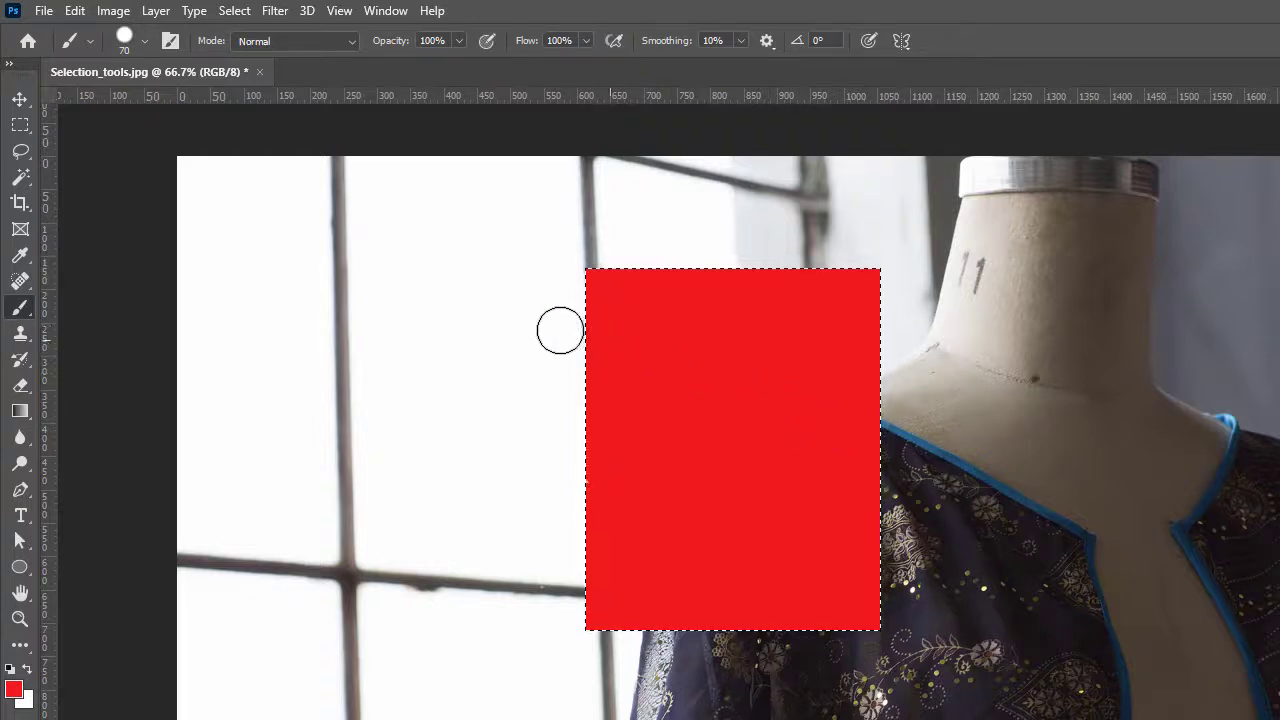
- Move the selected red rectangle off the shoulder and onto the window panes with the Move tool
{"action": "left_click", "coordinate": [20, 99]}
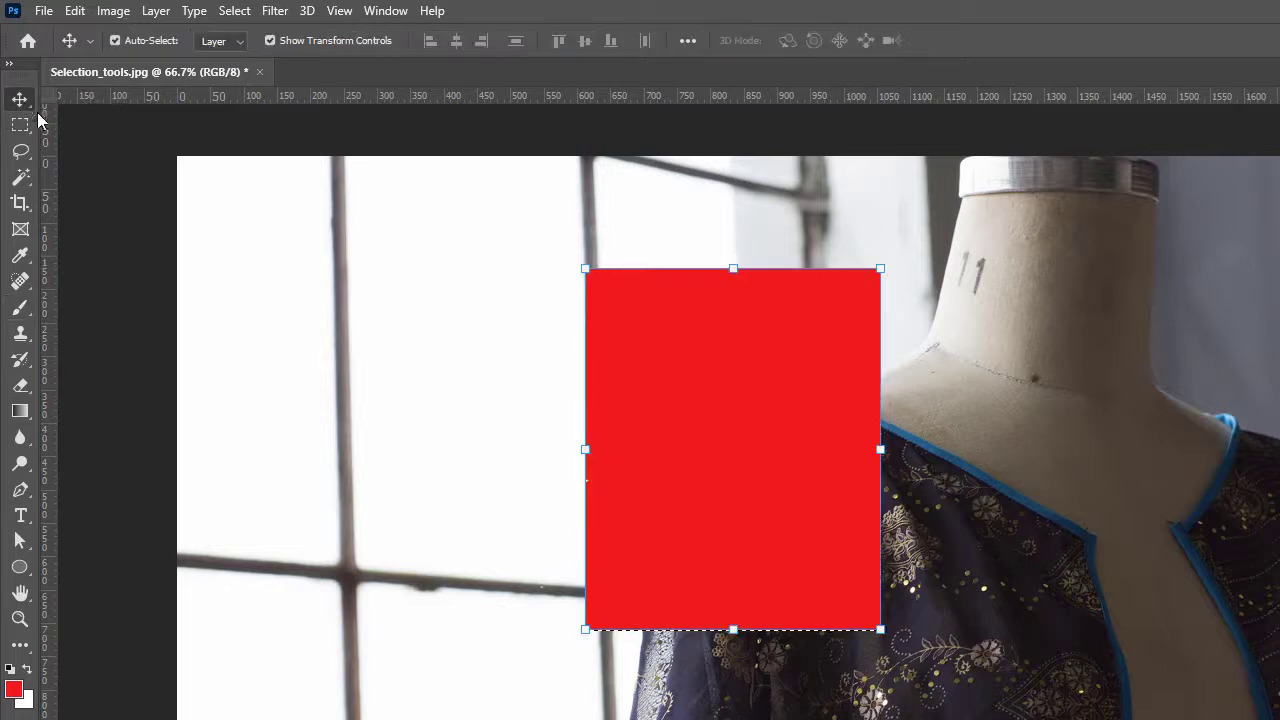
{"action": "left_click_drag", "start_coordinate": [740, 370], "coordinate": [420, 478]}
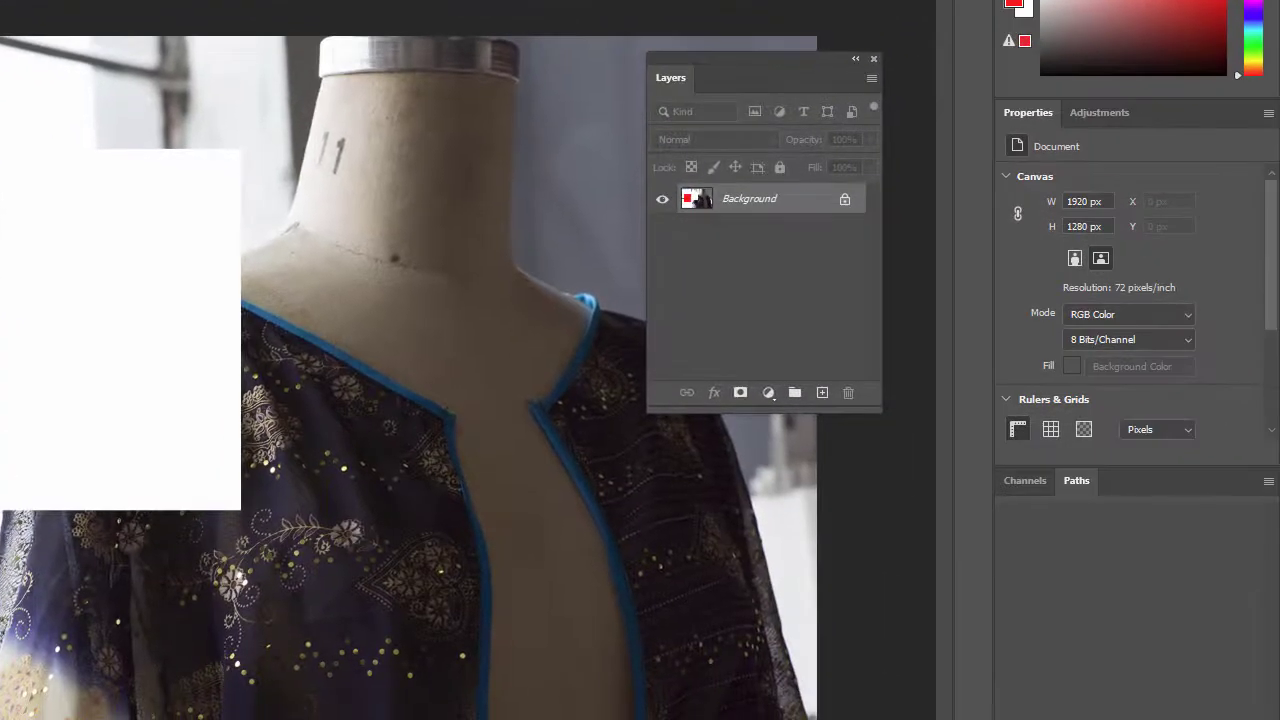
- Set the background color to a saturated light blue (00badc)
{"action": "left_click", "coordinate": [0, 598]}
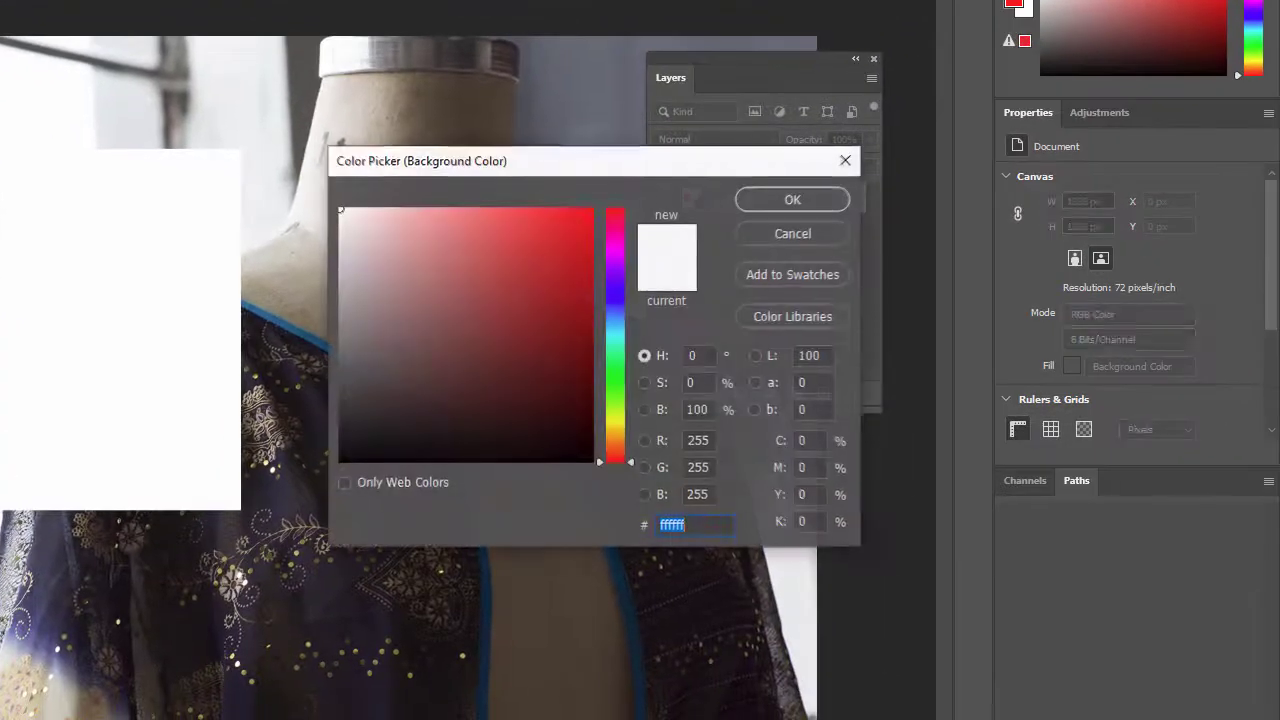
{"action": "left_click", "coordinate": [618, 329]}
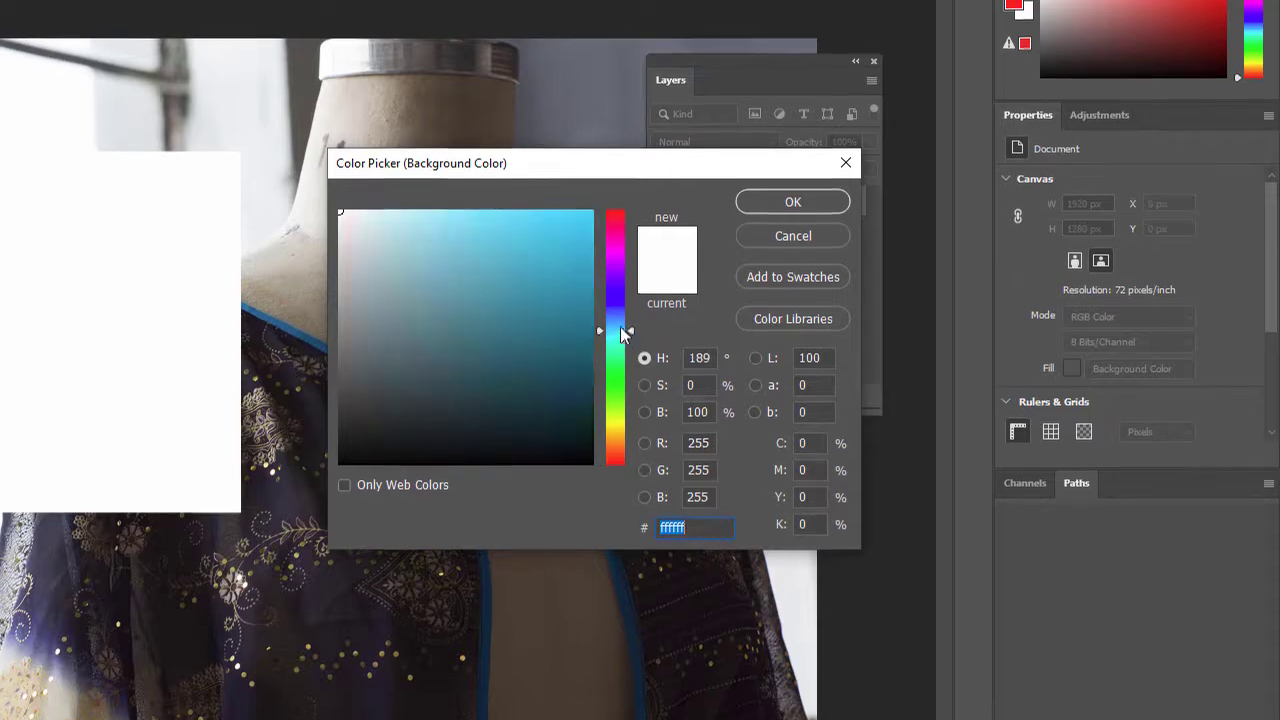
{"action": "left_click", "coordinate": [591, 242]}
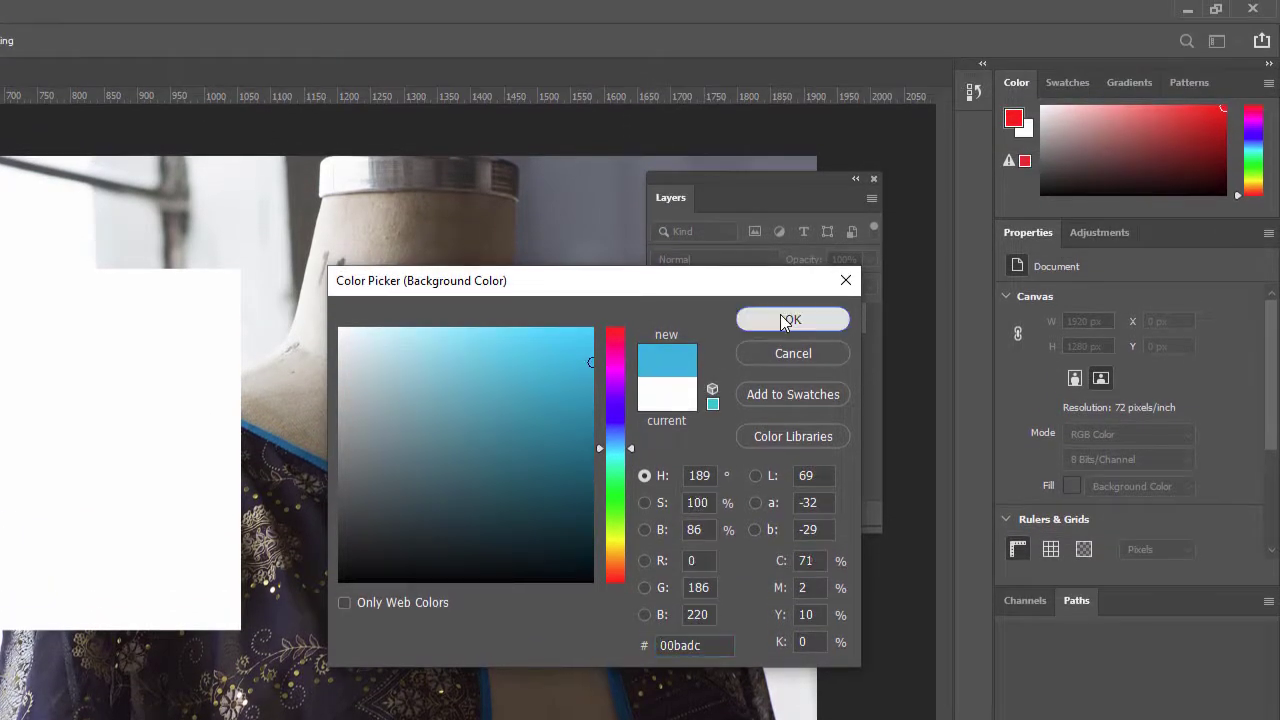
{"action": "left_click", "coordinate": [789, 320]}
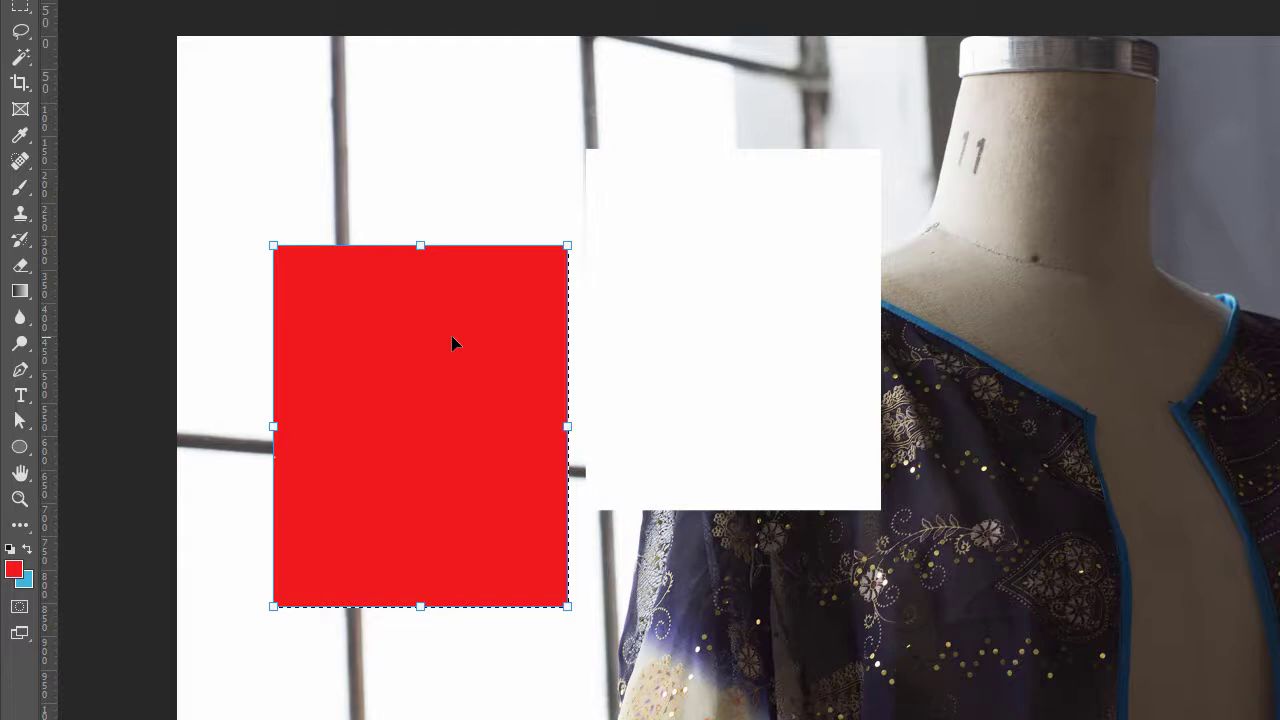
- Move the selected red rectangle off the window panes onto the garment front just below the mannequin's neck
{"action": "left_click_drag", "start_coordinate": [451, 343], "coordinate": [1110, 548]}
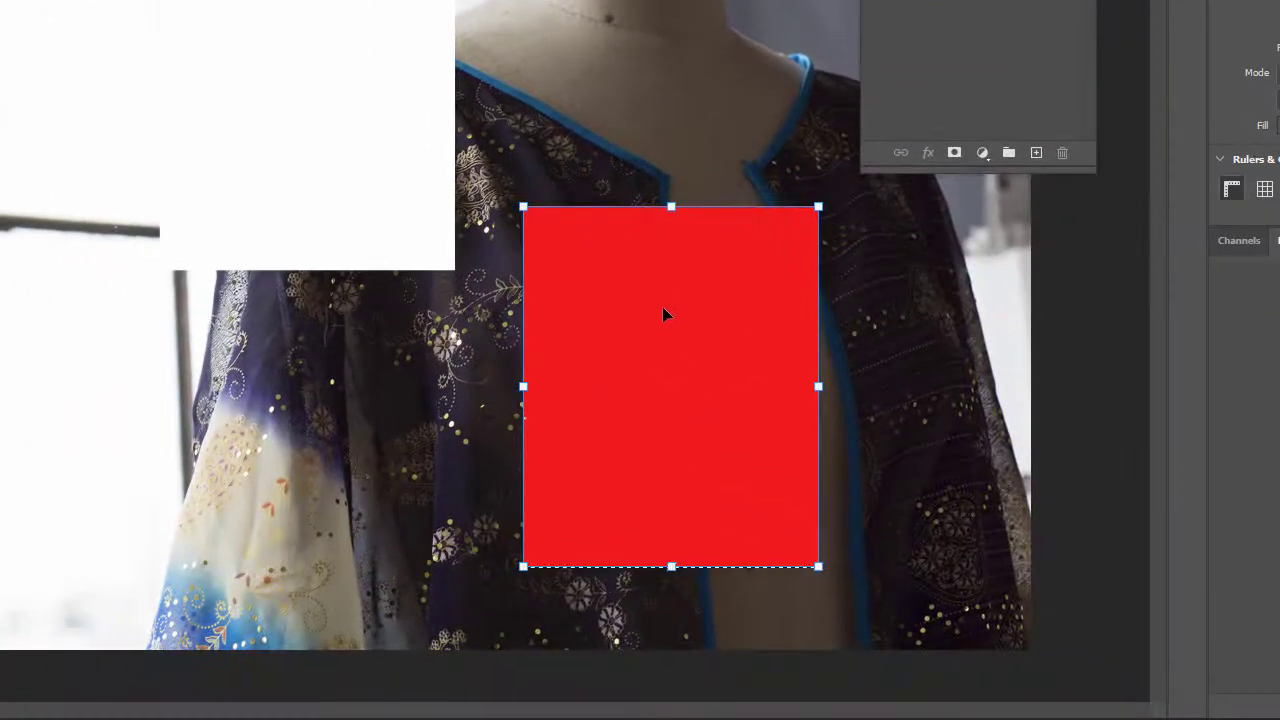
{"action": "left_click_drag", "start_coordinate": [666, 314], "coordinate": [642, 155]}
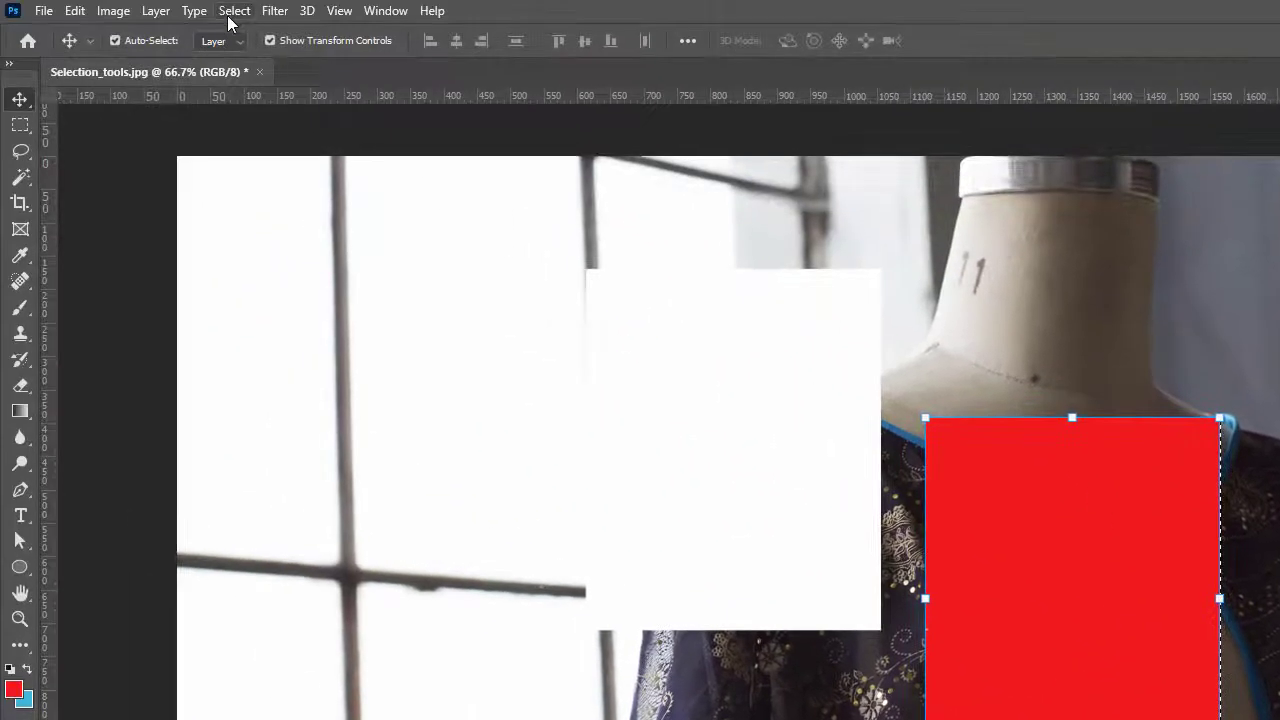
- Deselect the red rectangle, trying out Reselect before clearing the selection again
{"action": "left_click", "coordinate": [234, 10]}
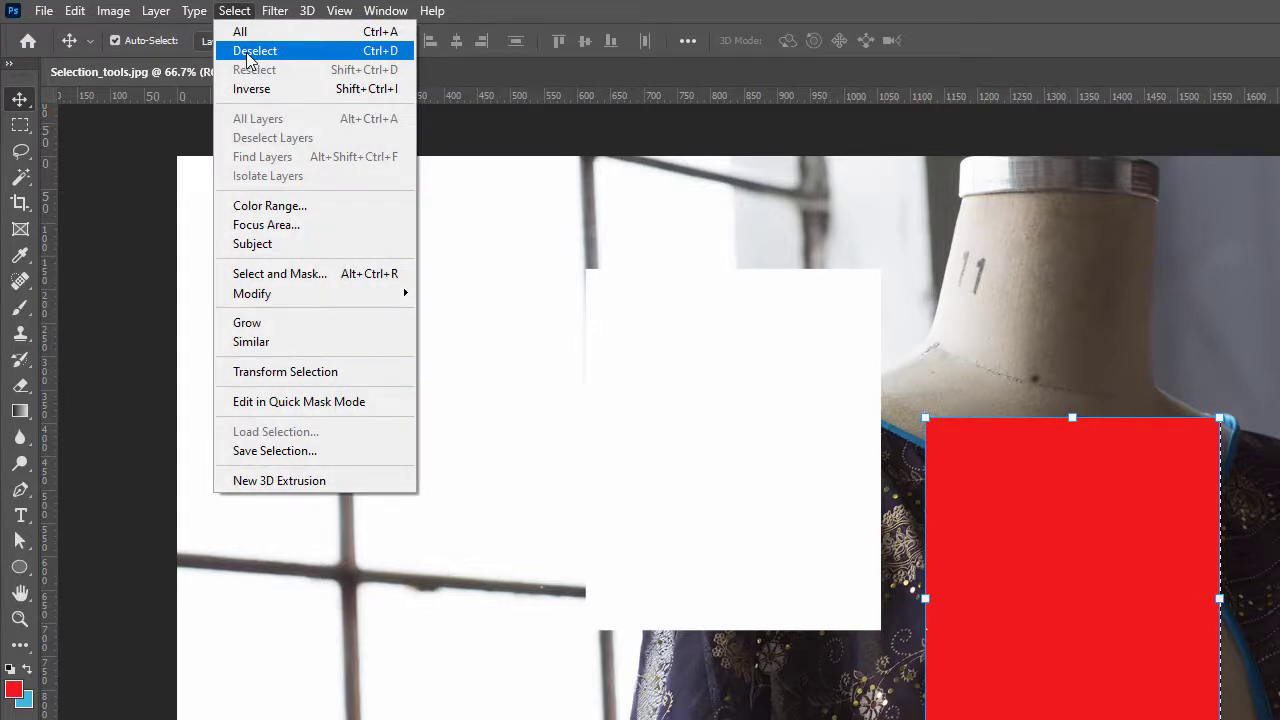
{"action": "left_click", "coordinate": [250, 52]}
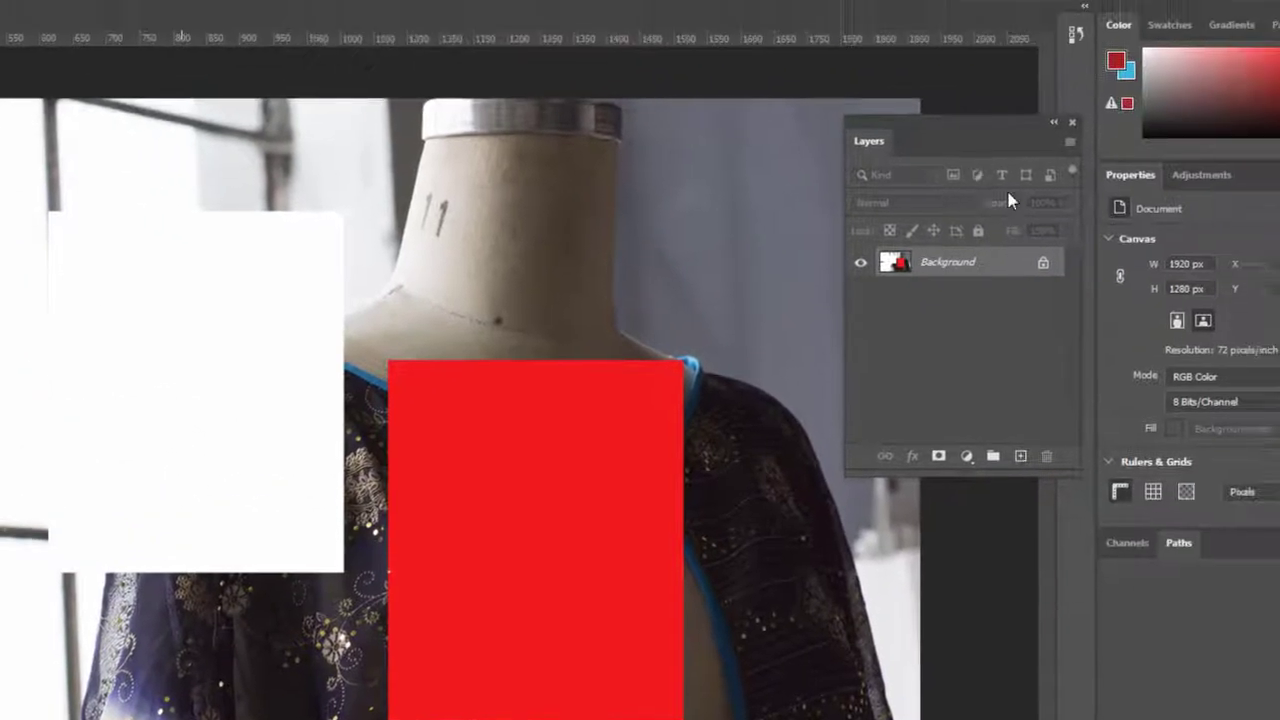
{"action": "key", "text": "ctrl+shift+d"}
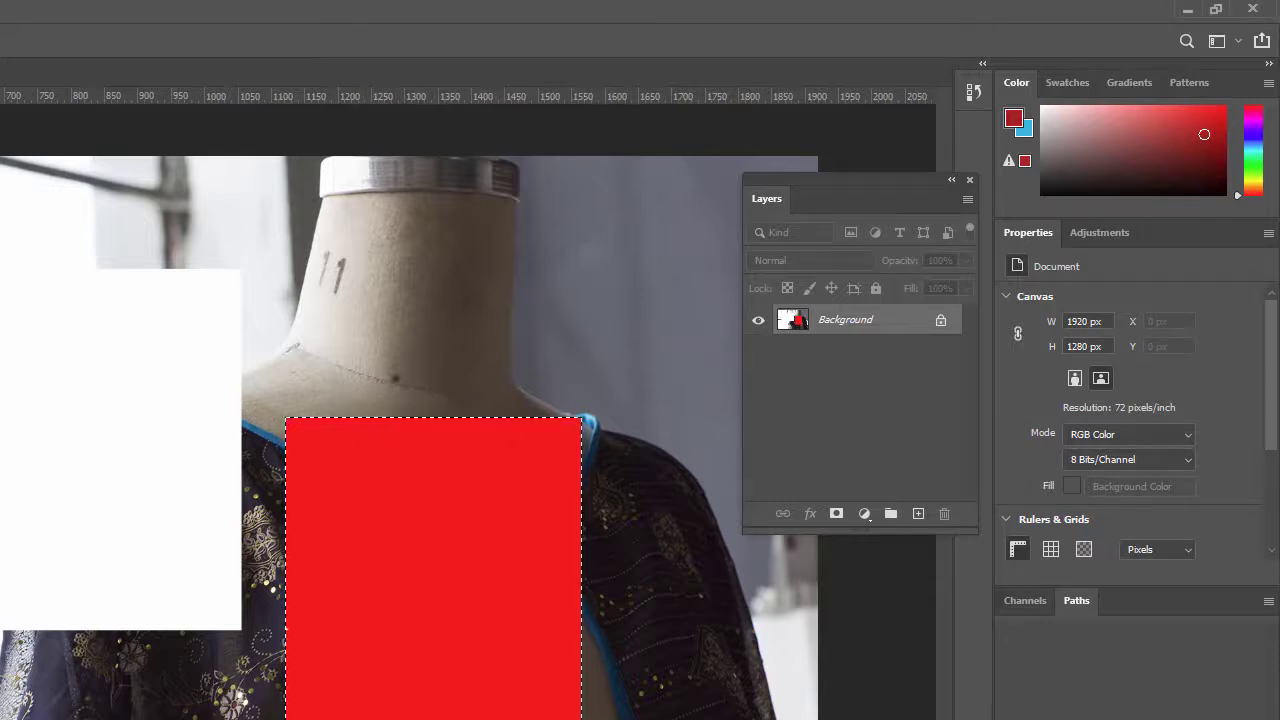
{"action": "key", "text": "ctrl+d"}
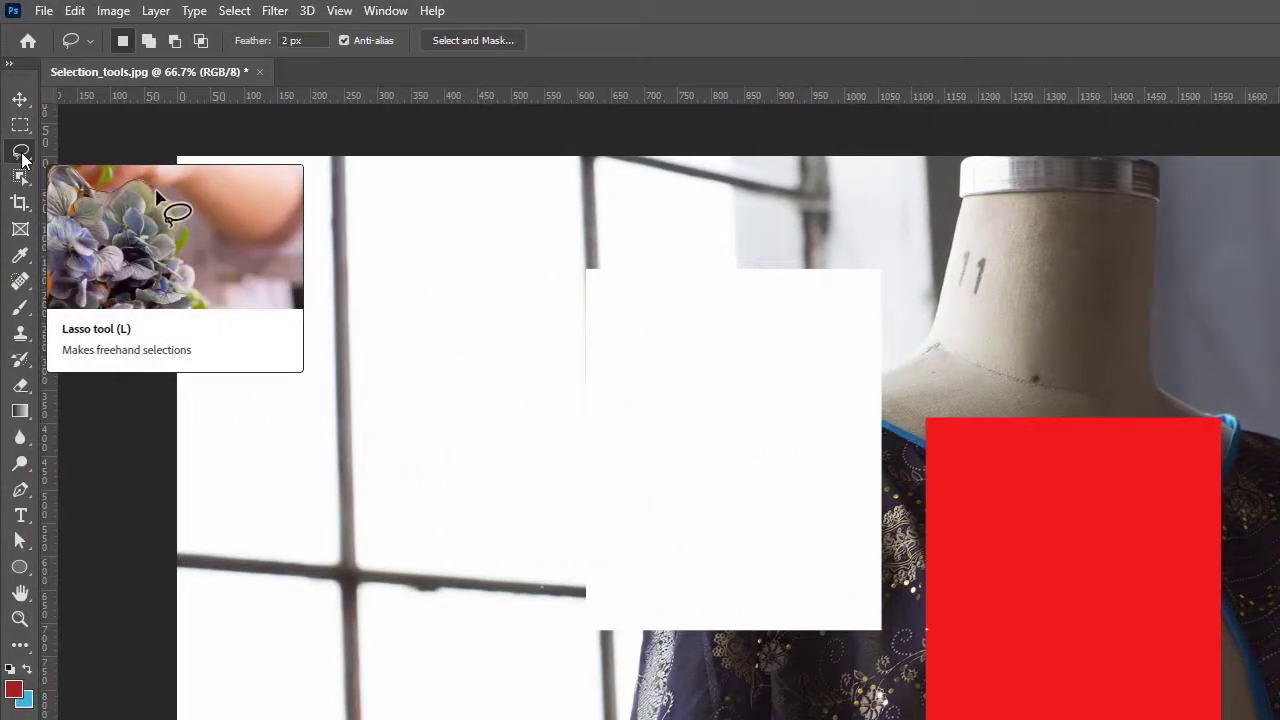
- Activate the Magic Wand tool with a tolerance of 32 and a 3 by 3 Average sample size
{"action": "left_click", "coordinate": [21, 155]}
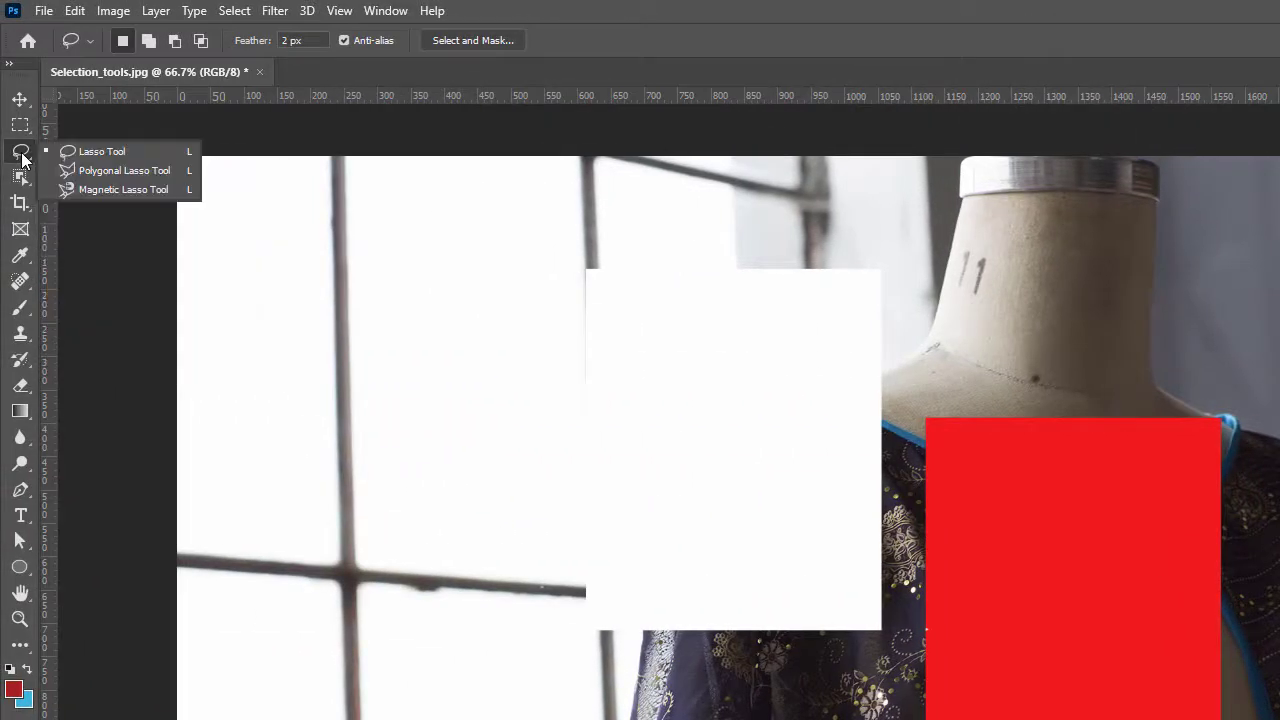
{"action": "left_click", "coordinate": [29, 181]}
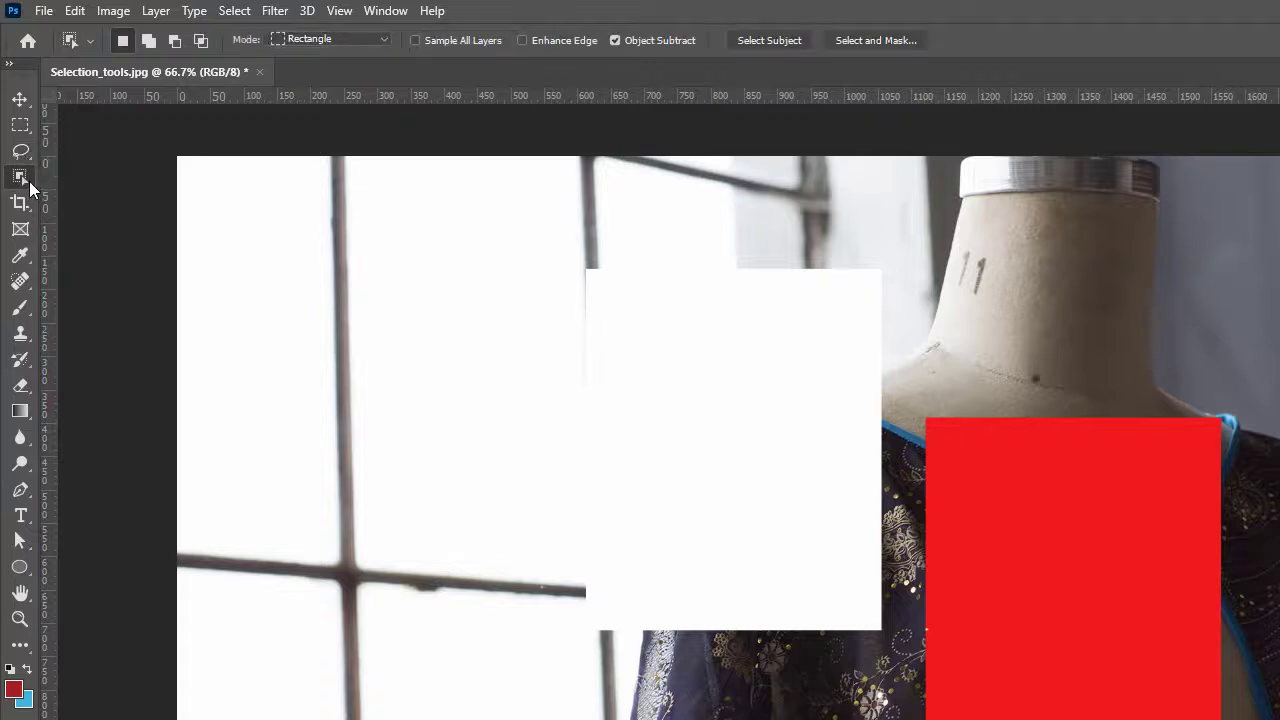
{"action": "left_click", "coordinate": [115, 215]}
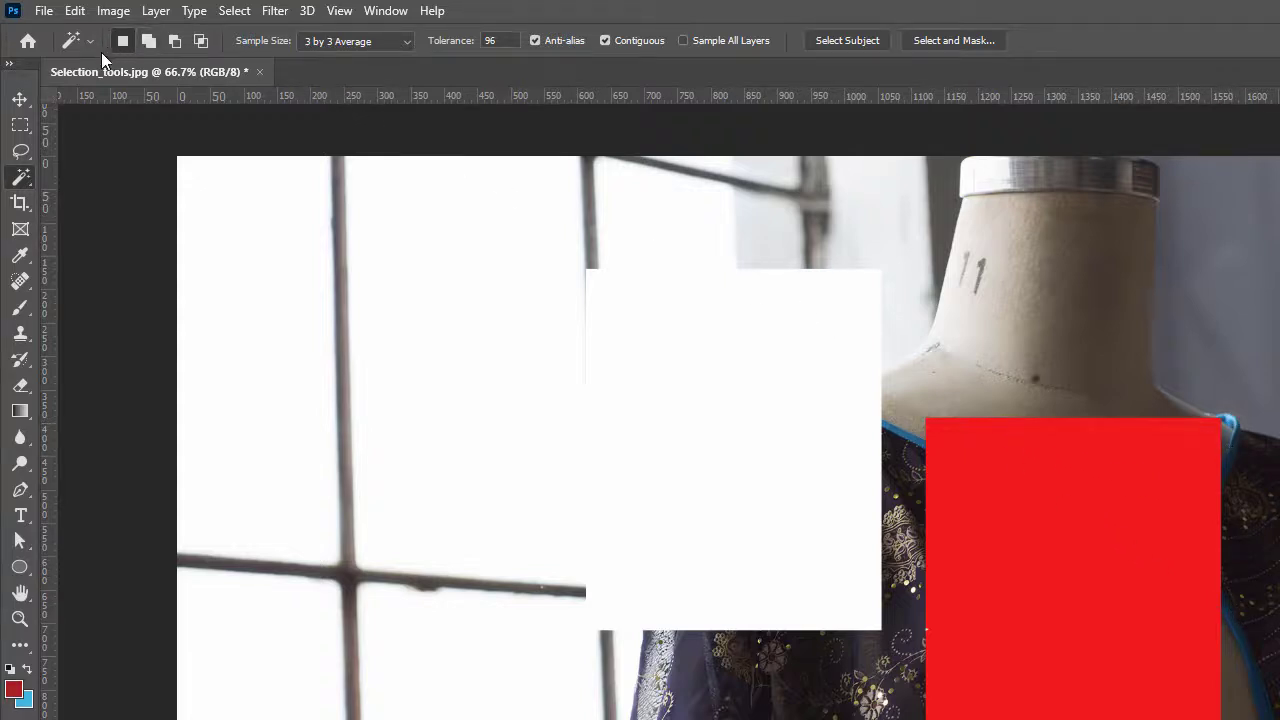
{"action": "double_click", "coordinate": [487, 41]}
{"action": "left_click", "coordinate": [388, 46]}
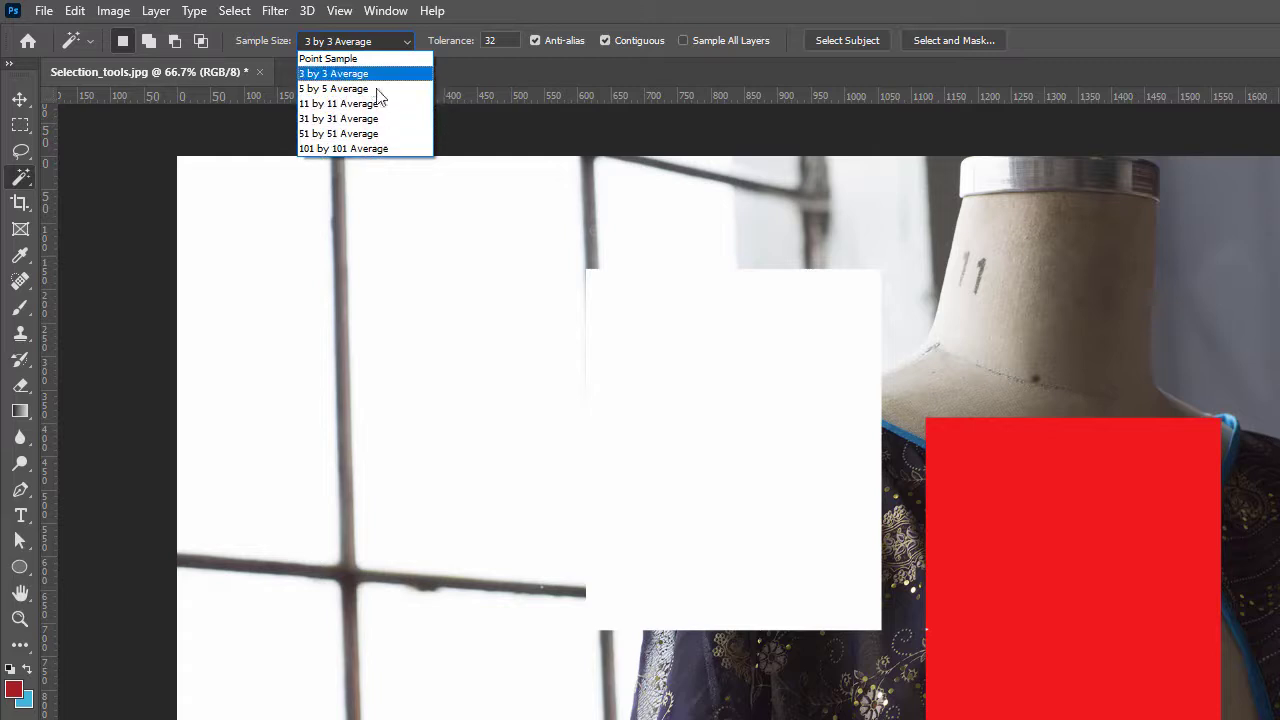
{"action": "left_click", "coordinate": [374, 36]}
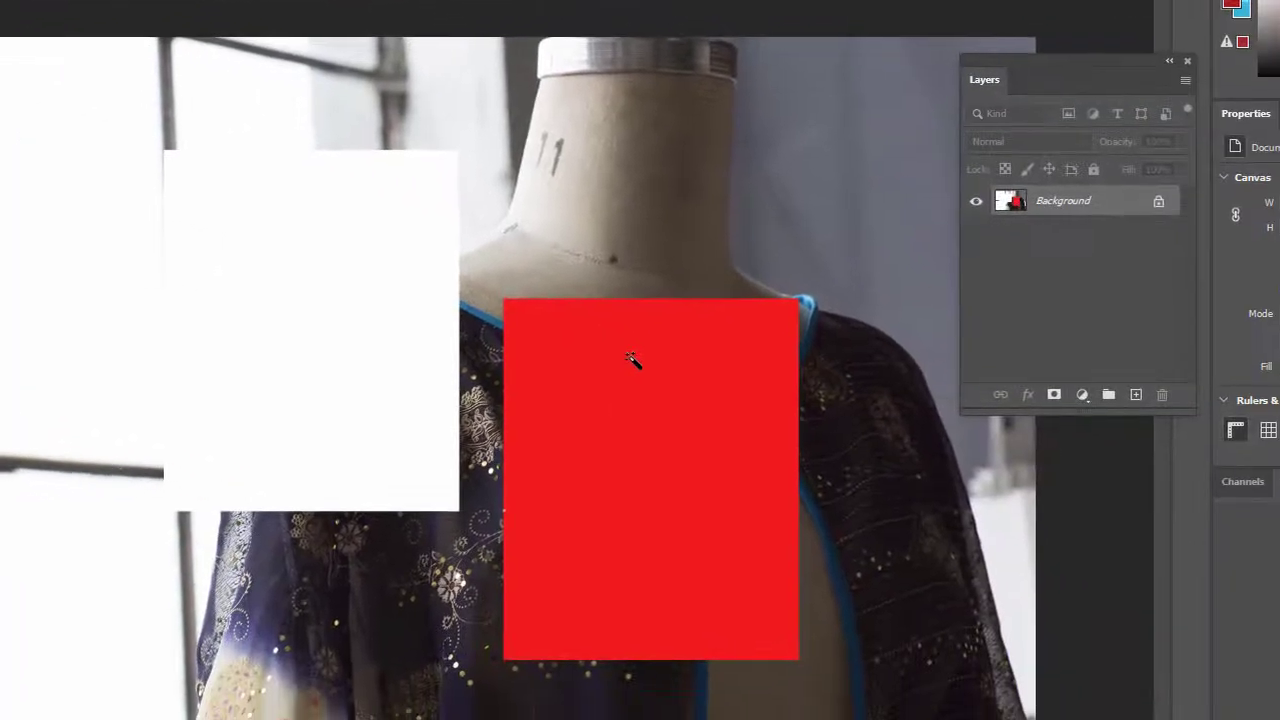
- Select the red rectangle by color with the Magic Wand and move it onto the upper-left window panes with the Move tool
{"action": "left_click", "coordinate": [632, 362]}
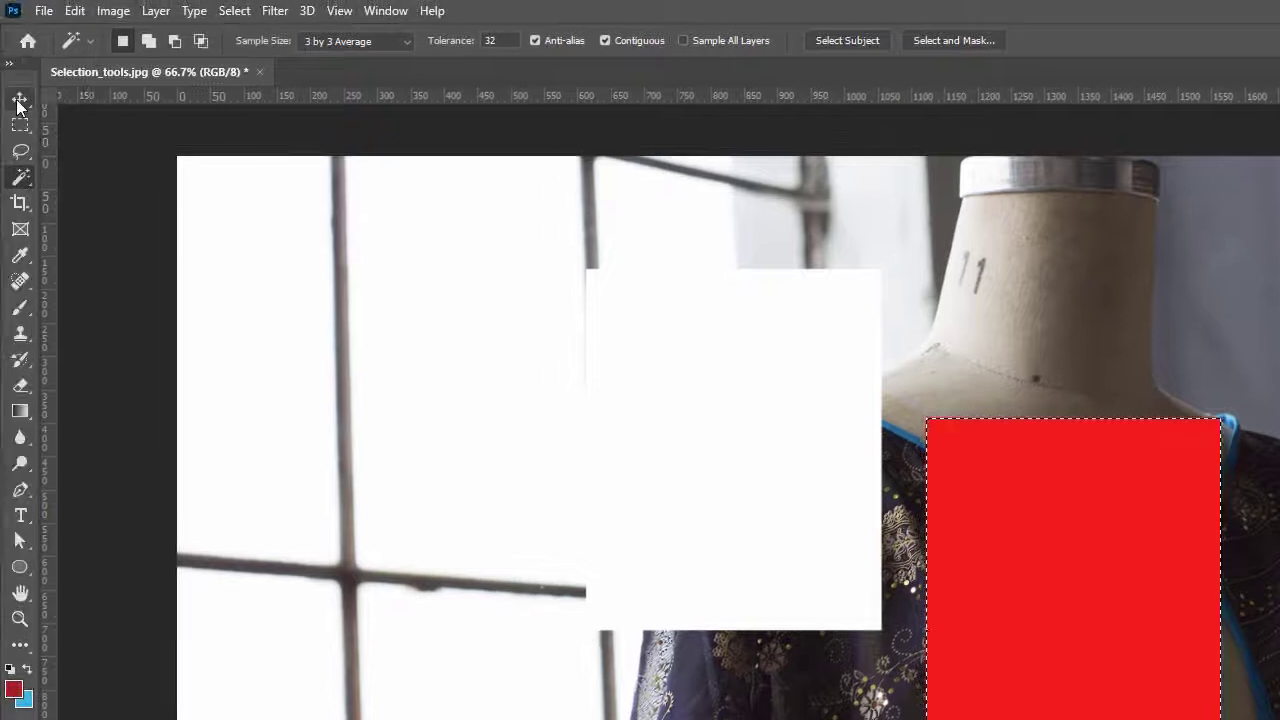
{"action": "left_click", "coordinate": [20, 101]}
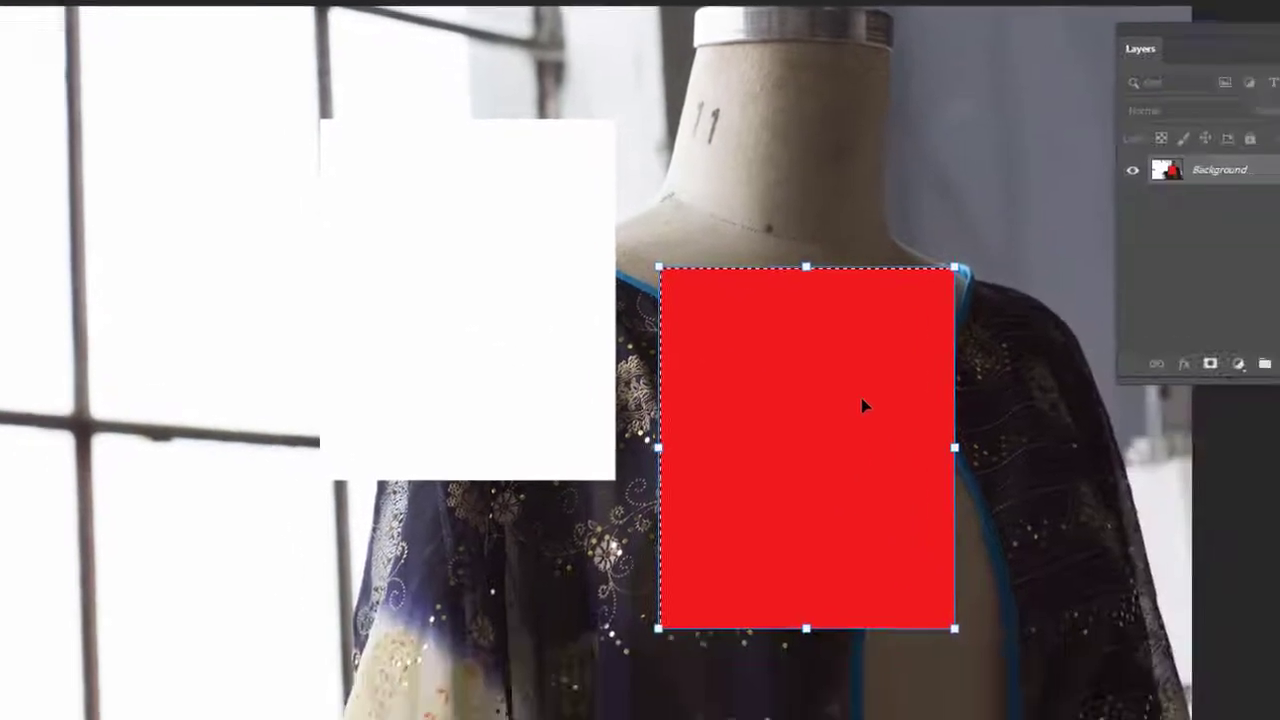
{"action": "left_click_drag", "start_coordinate": [1130, 556], "coordinate": [925, 570]}
{"action": "left_click_drag", "start_coordinate": [500, 333], "coordinate": [37, 270]}
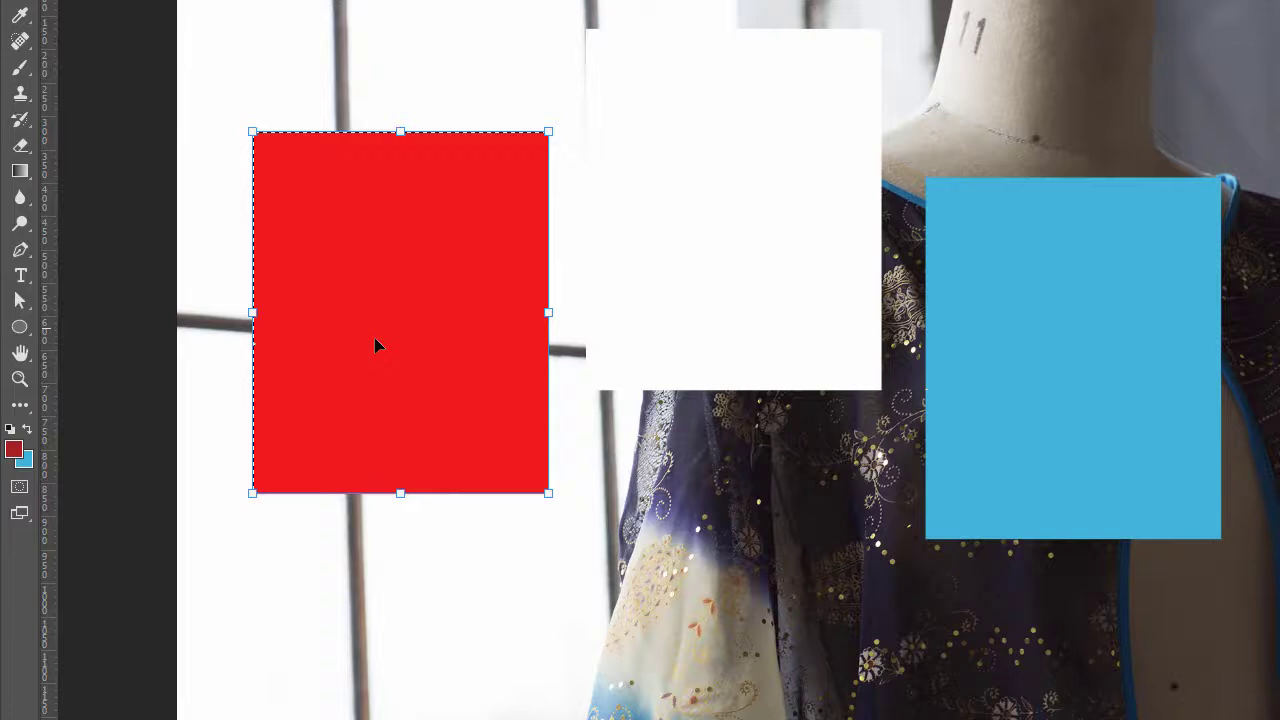
{"action": "left_click_drag", "start_coordinate": [374, 345], "coordinate": [388, 420]}
{"action": "left_click_drag", "start_coordinate": [388, 540], "coordinate": [389, 385]}
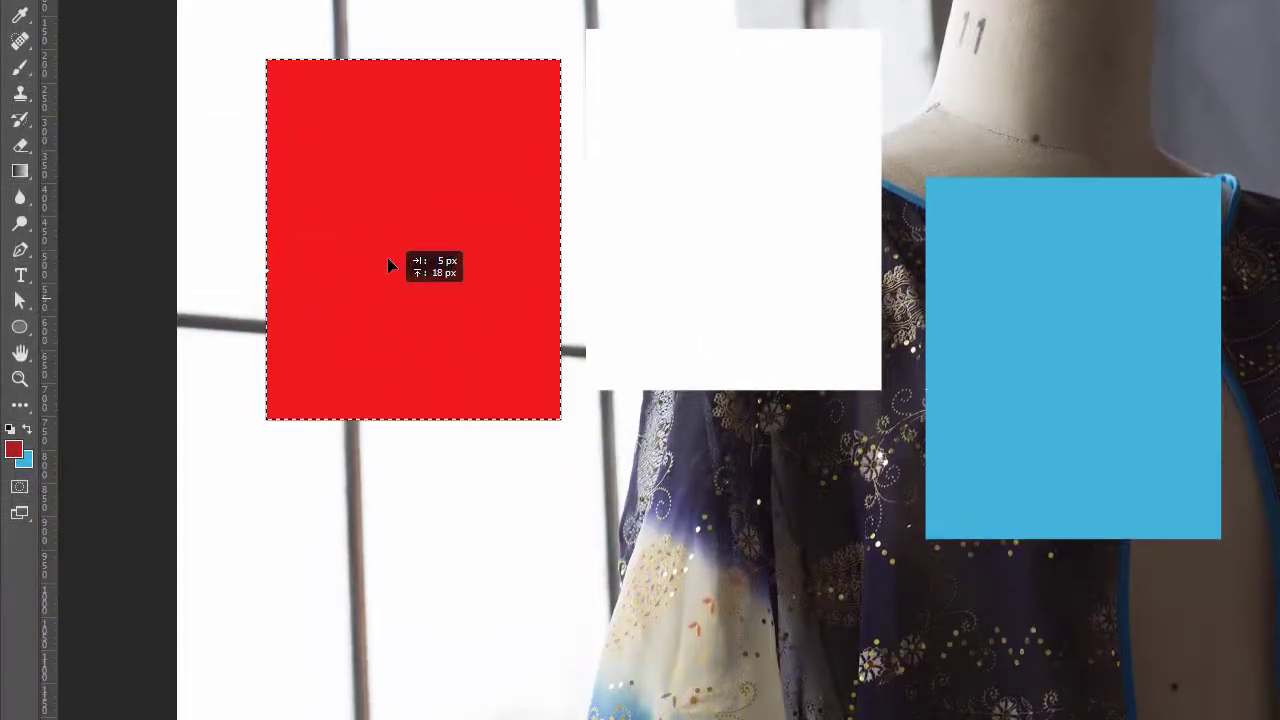
{"action": "left_click_drag", "start_coordinate": [388, 265], "coordinate": [349, 220]}
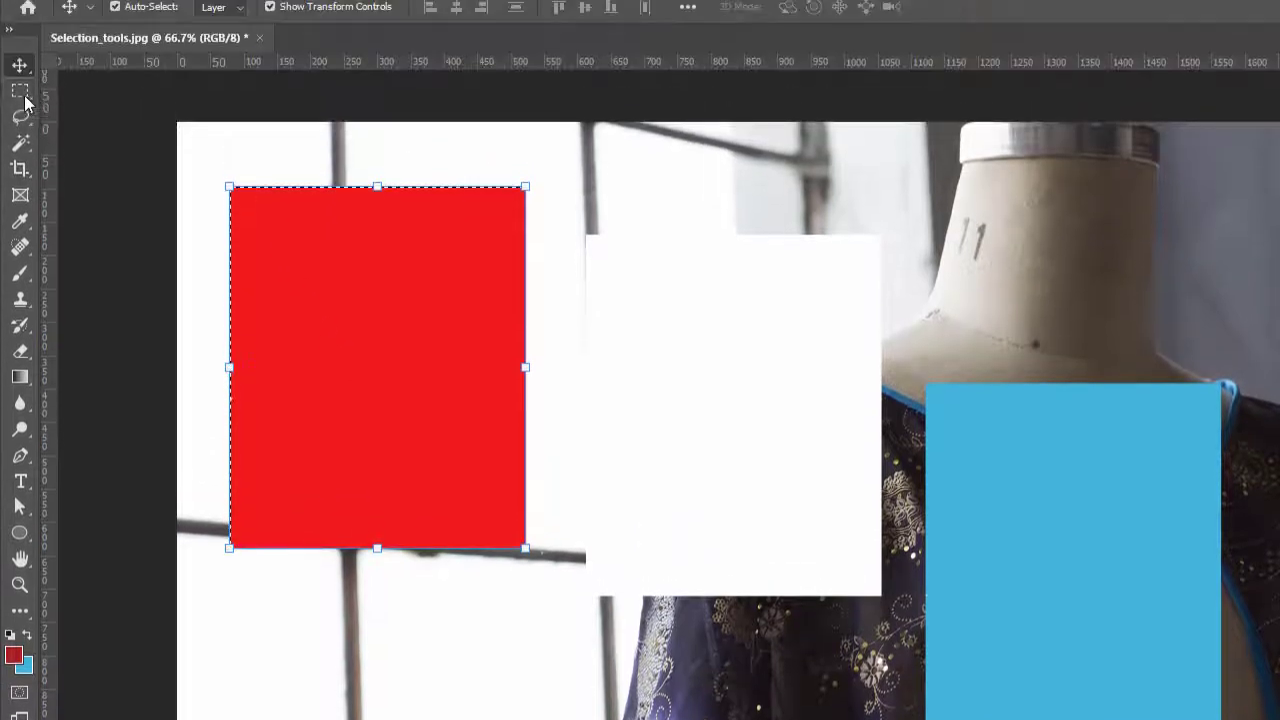
- Add a circular Elliptical Marquee selection inside the blue rectangle to the existing selection, and deselect everything
{"action": "left_click", "coordinate": [20, 125]}
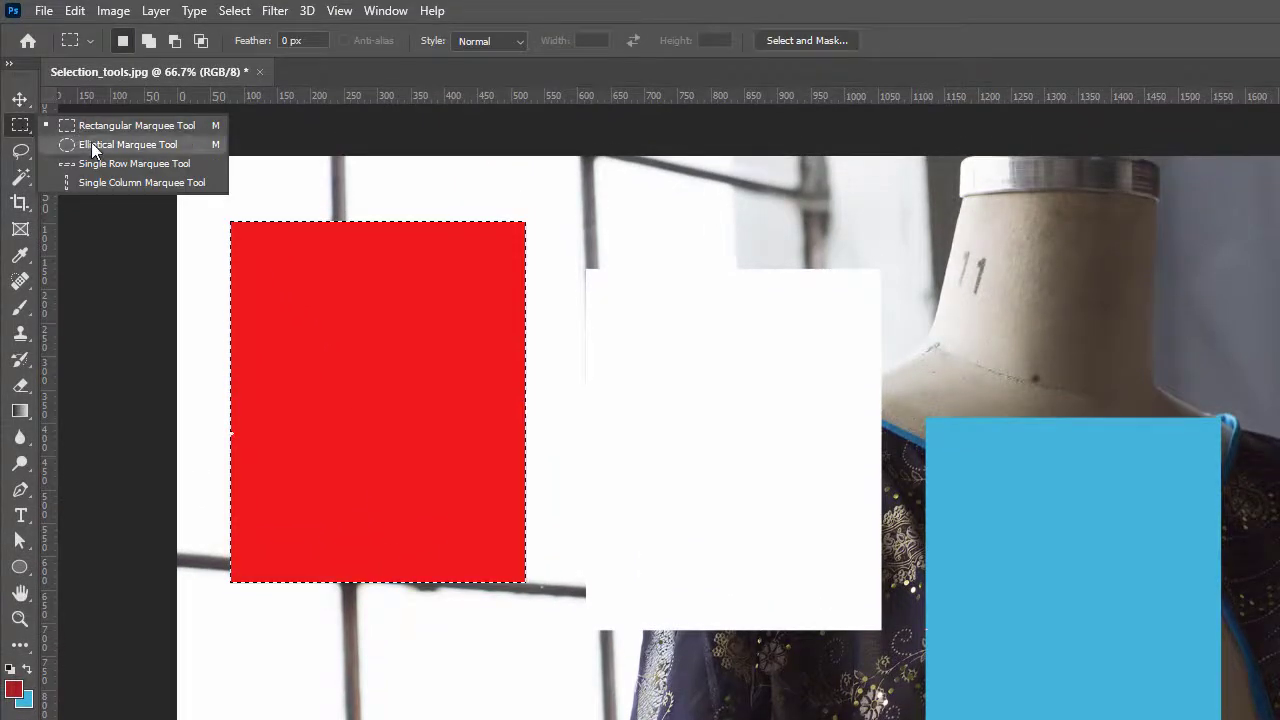
{"action": "left_click", "coordinate": [95, 146]}
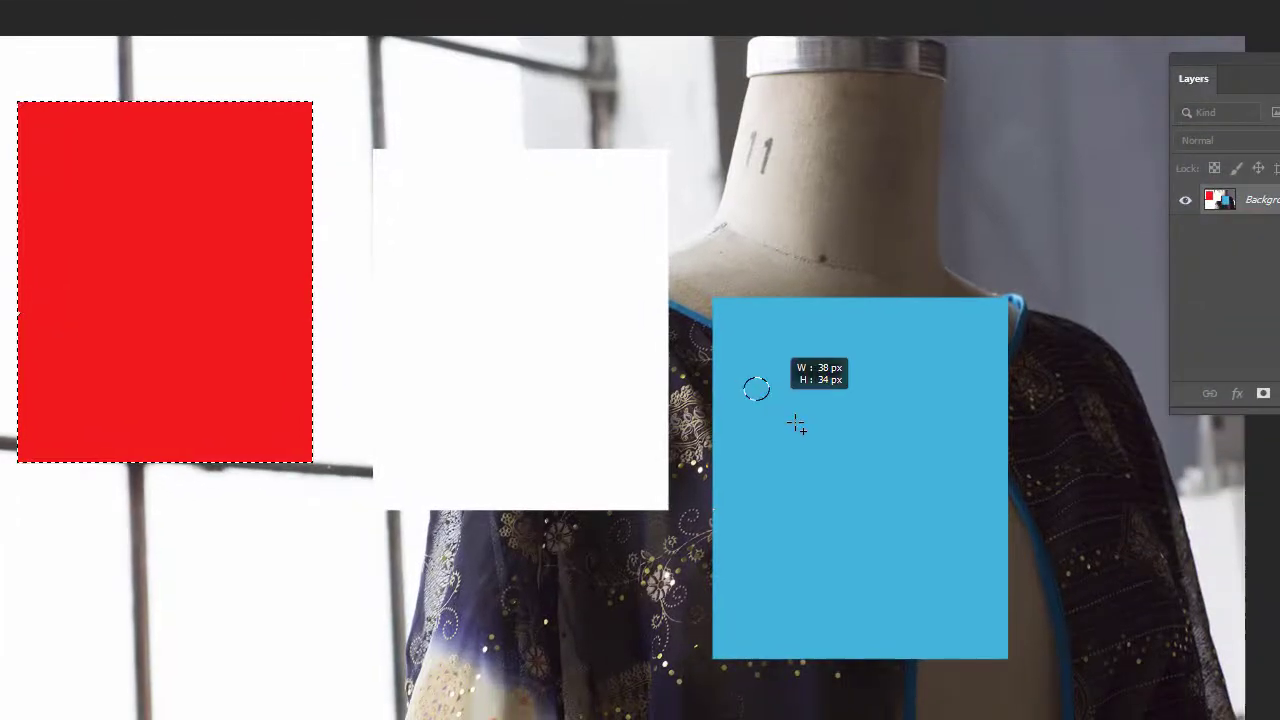
{"action": "left_click_drag", "start_coordinate": [796, 426], "coordinate": [1019, 568]}
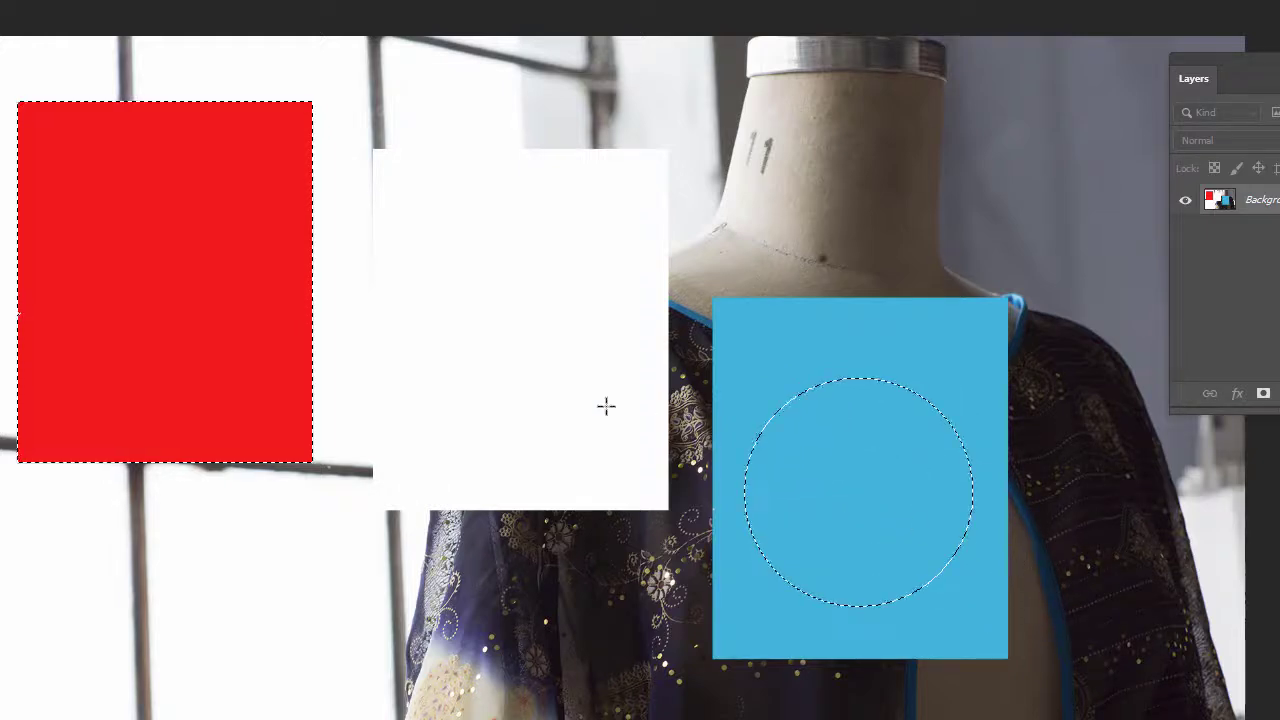
{"action": "left_click", "coordinate": [77, 290]}
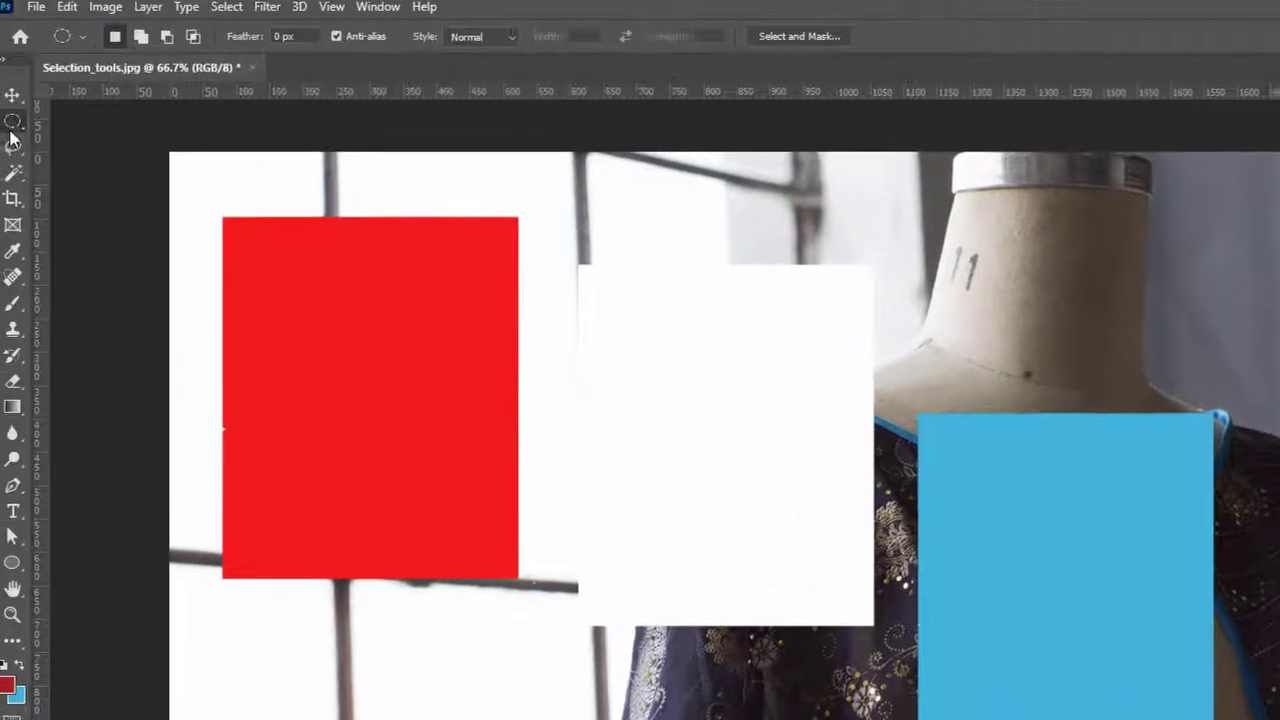
- Draw a square marquee selection of about 316 px and shift its outline onto the garment's sleeve below the white rectangle
{"action": "right_click", "coordinate": [24, 128]}
{"action": "left_click", "coordinate": [94, 133]}
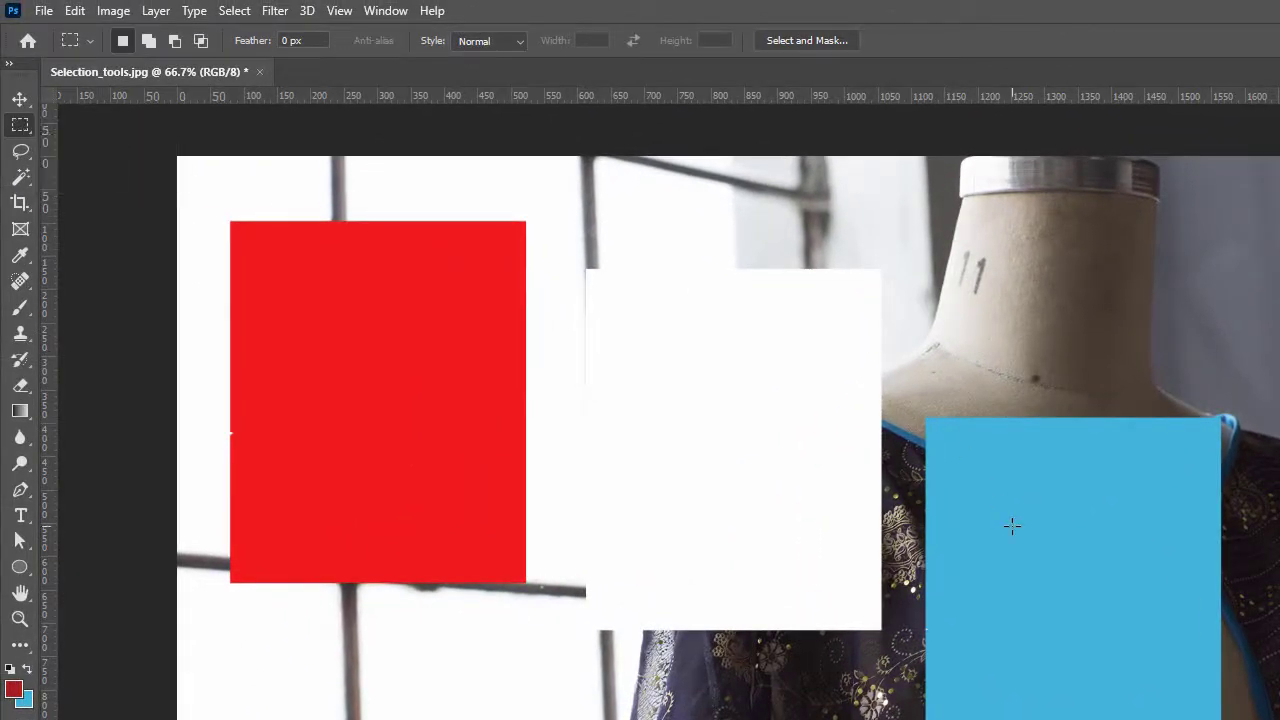
{"action": "left_click_drag", "start_coordinate": [967, 485], "coordinate": [1212, 719]}
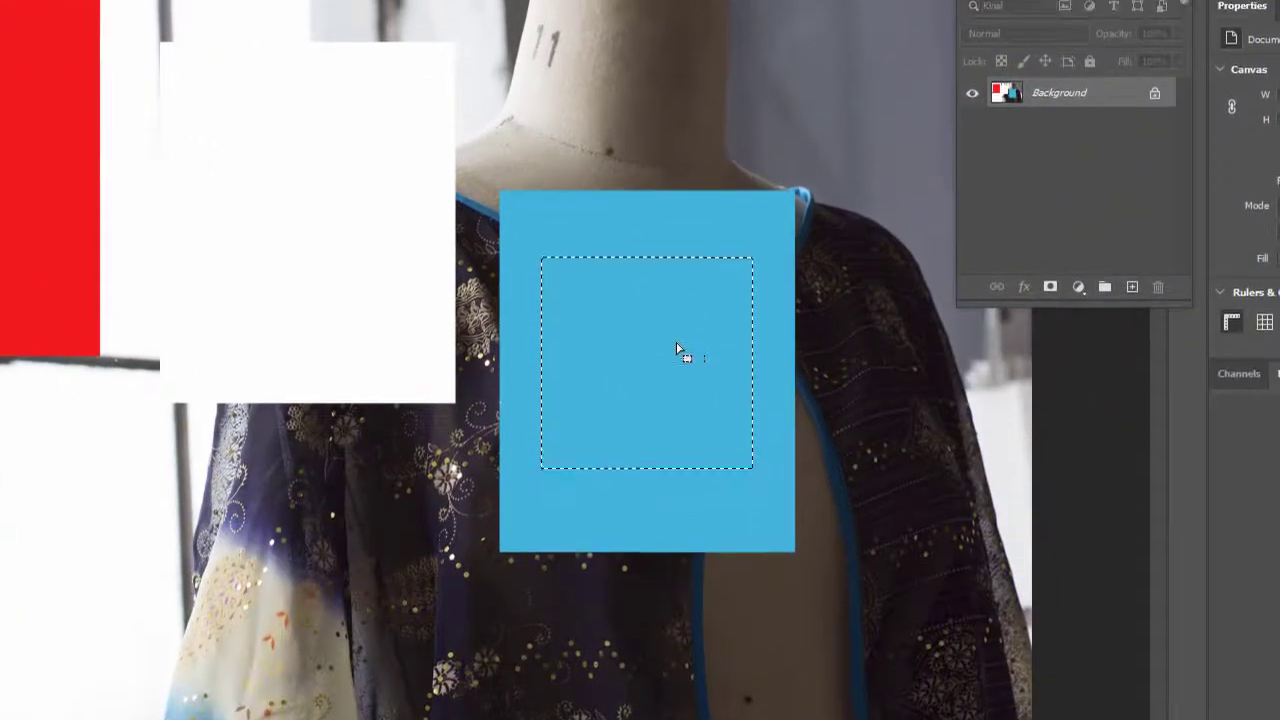
{"action": "left_click_drag", "start_coordinate": [1110, 593], "coordinate": [1071, 506]}
{"action": "left_click_drag", "start_coordinate": [646, 376], "coordinate": [377, 719]}
{"action": "left_click_drag", "start_coordinate": [533, 519], "coordinate": [585, 413]}
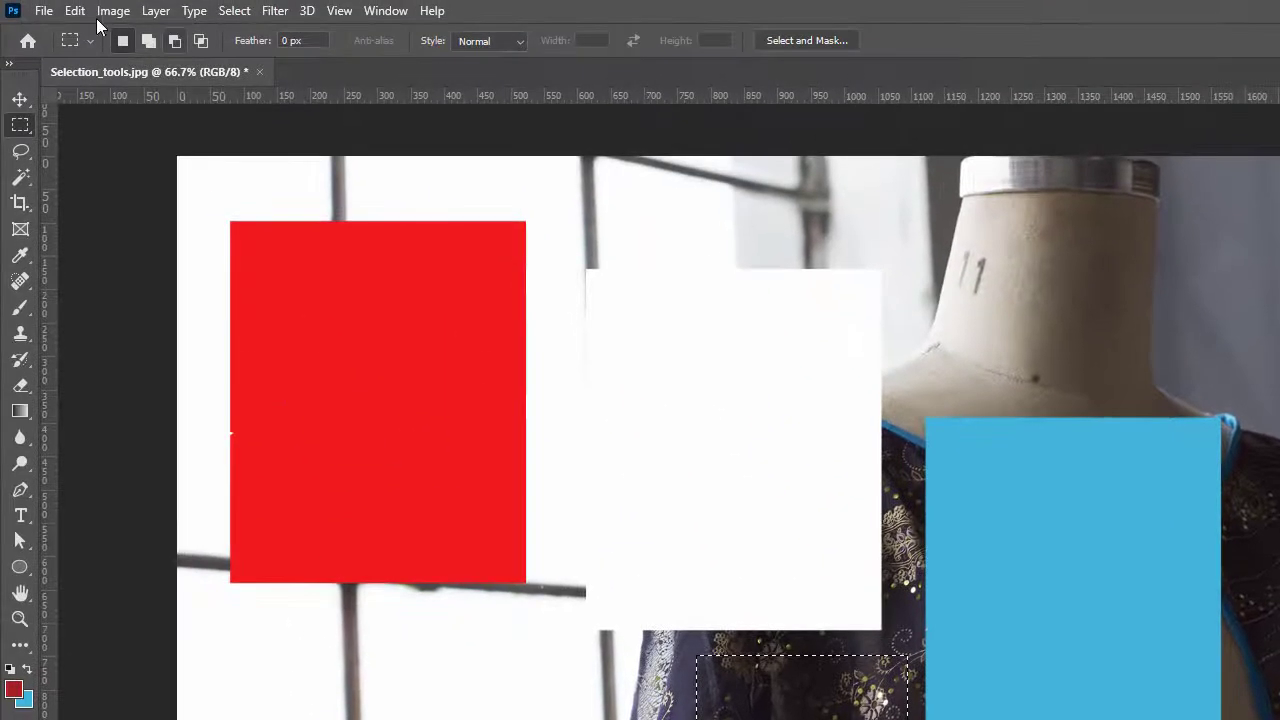
- Copy the selected square of sleeve fabric and paste it as a new layer
{"action": "left_click", "coordinate": [75, 11]}
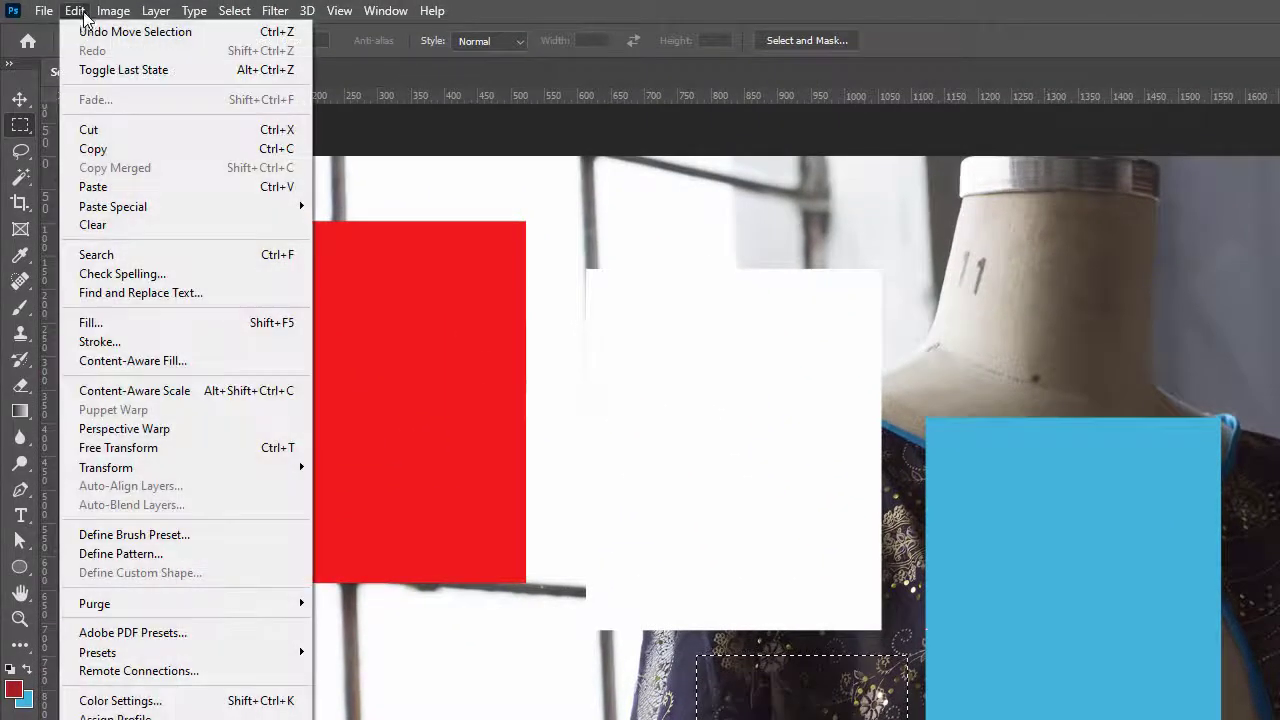
{"action": "left_click", "coordinate": [150, 155]}
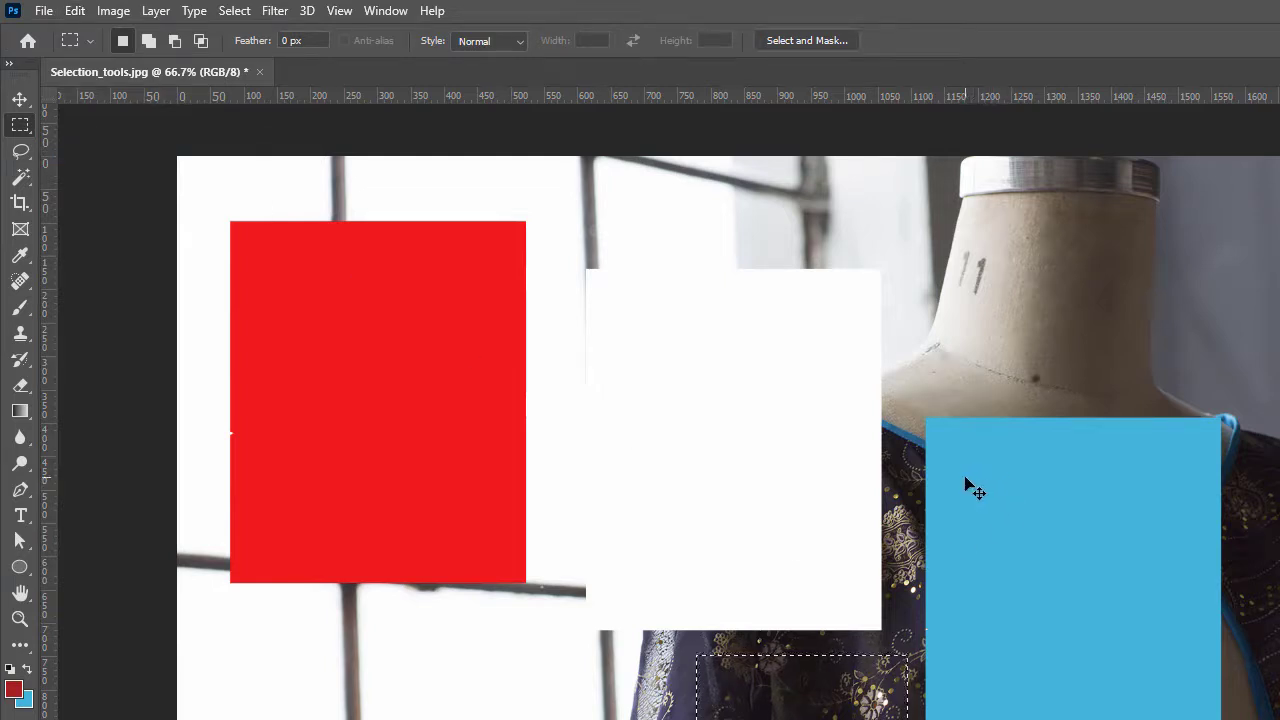
{"action": "key", "text": "ctrl+v"}
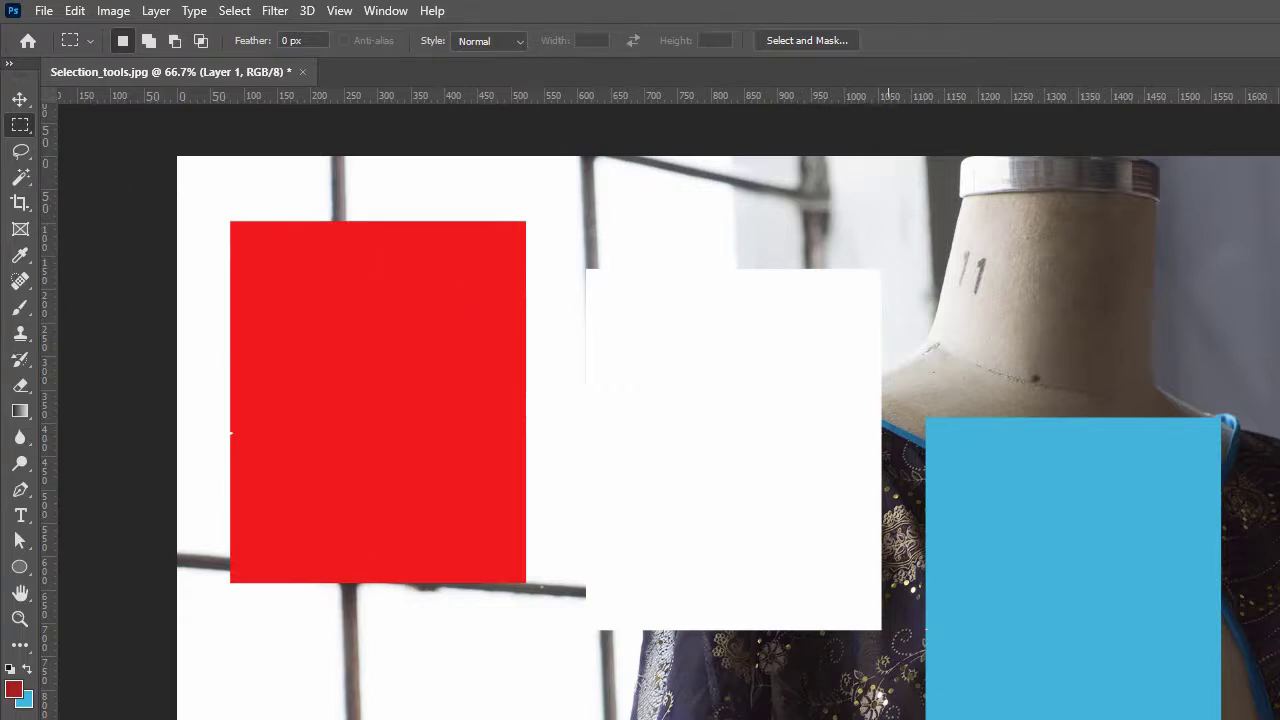
- Move the pasted fabric square left across the sleeve's edge to about X 462 px, Y 698 px, and hide its layer
{"action": "left_click", "coordinate": [18, 100]}
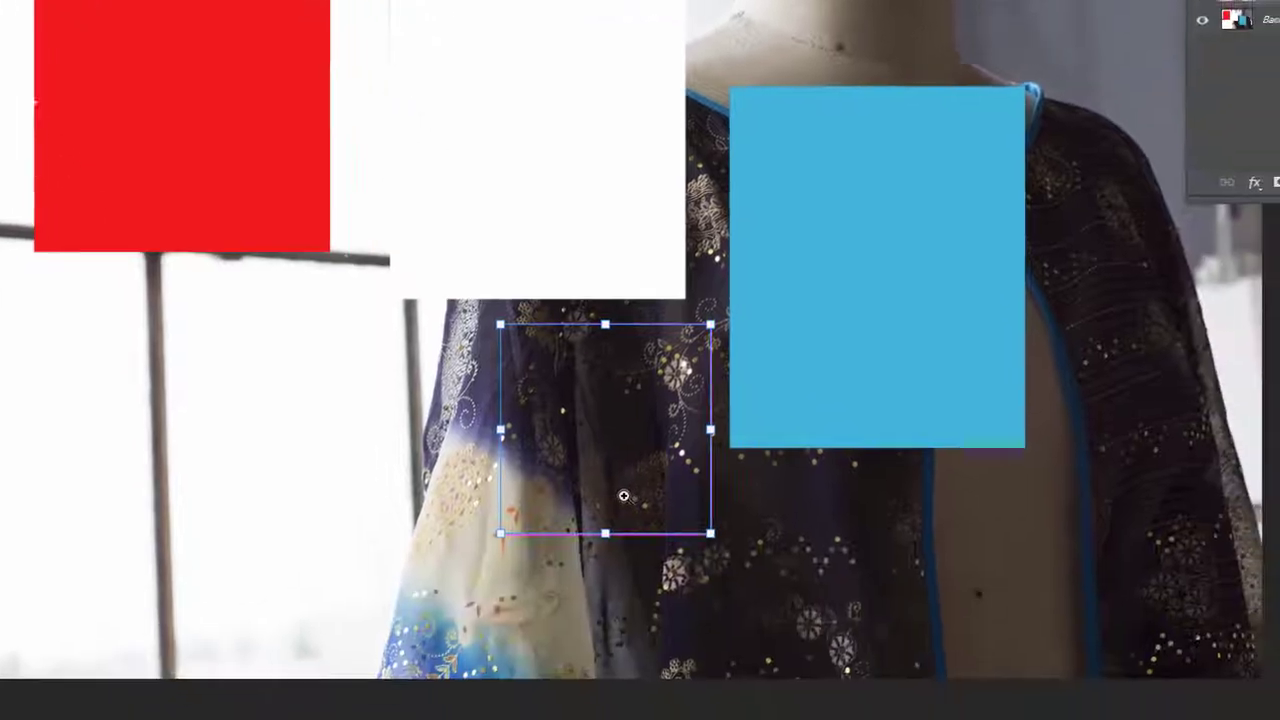
{"action": "left_click", "coordinate": [606, 480], "text": "ctrl"}
{"action": "left_click", "coordinate": [610, 486], "text": "ctrl"}
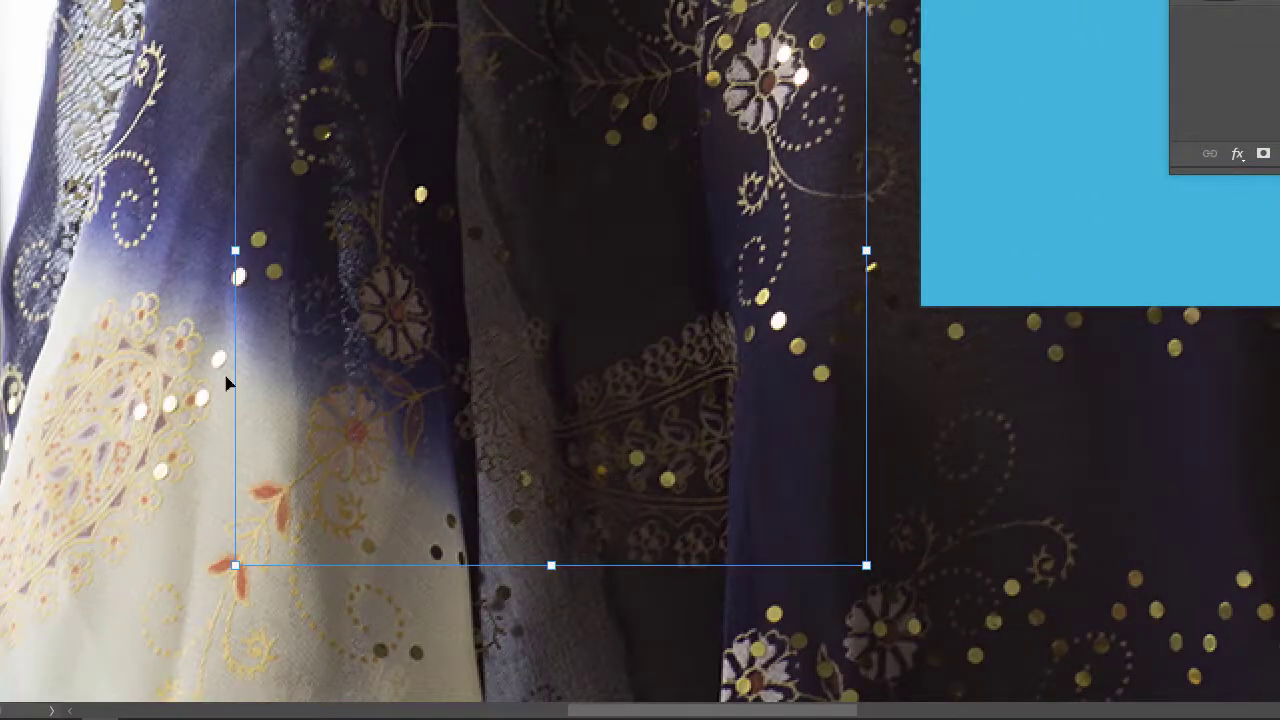
{"action": "key", "text": "ctrl+minus"}
{"action": "key", "text": "ctrl+minus"}
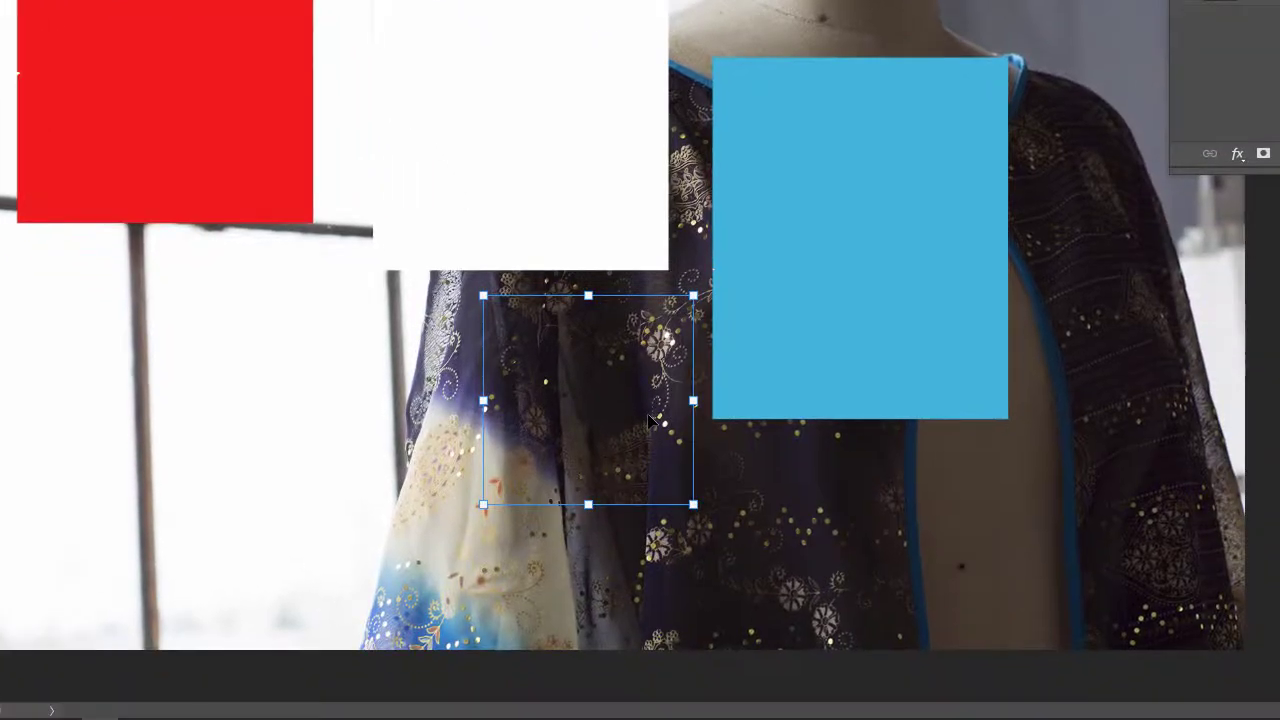
{"action": "left_click_drag", "start_coordinate": [650, 420], "coordinate": [623, 408]}
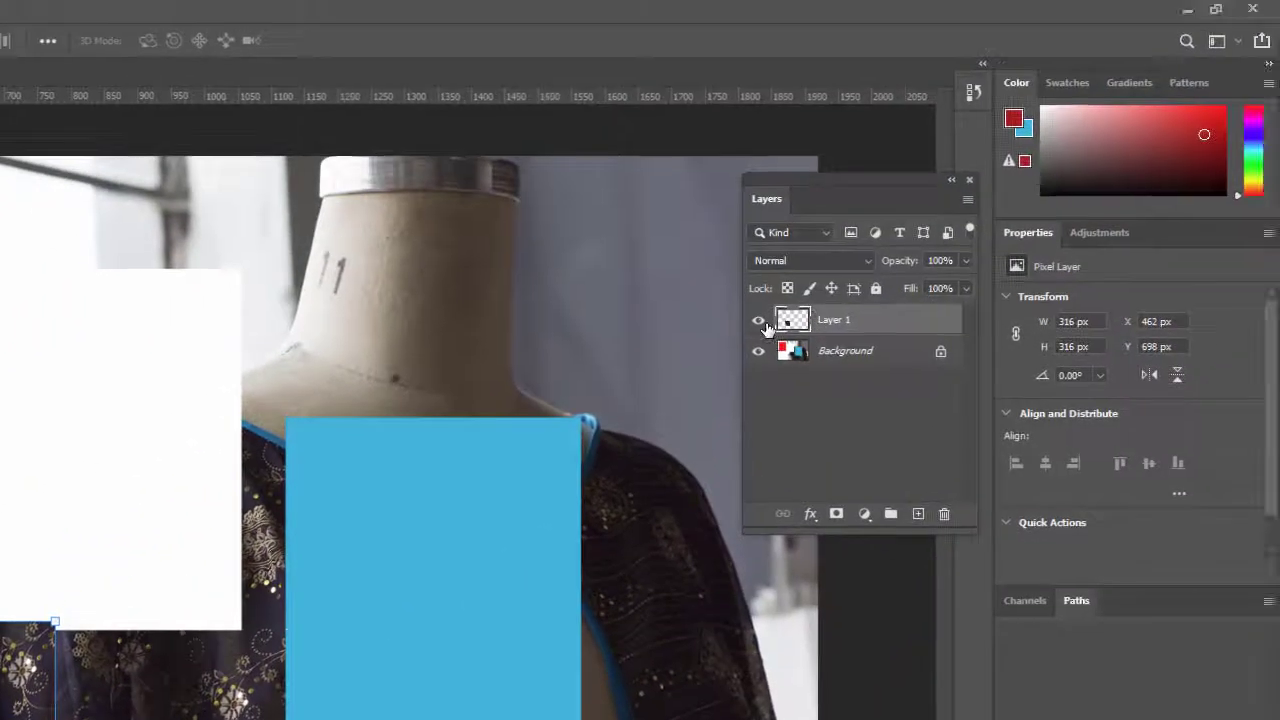
{"action": "left_click", "coordinate": [760, 322]}
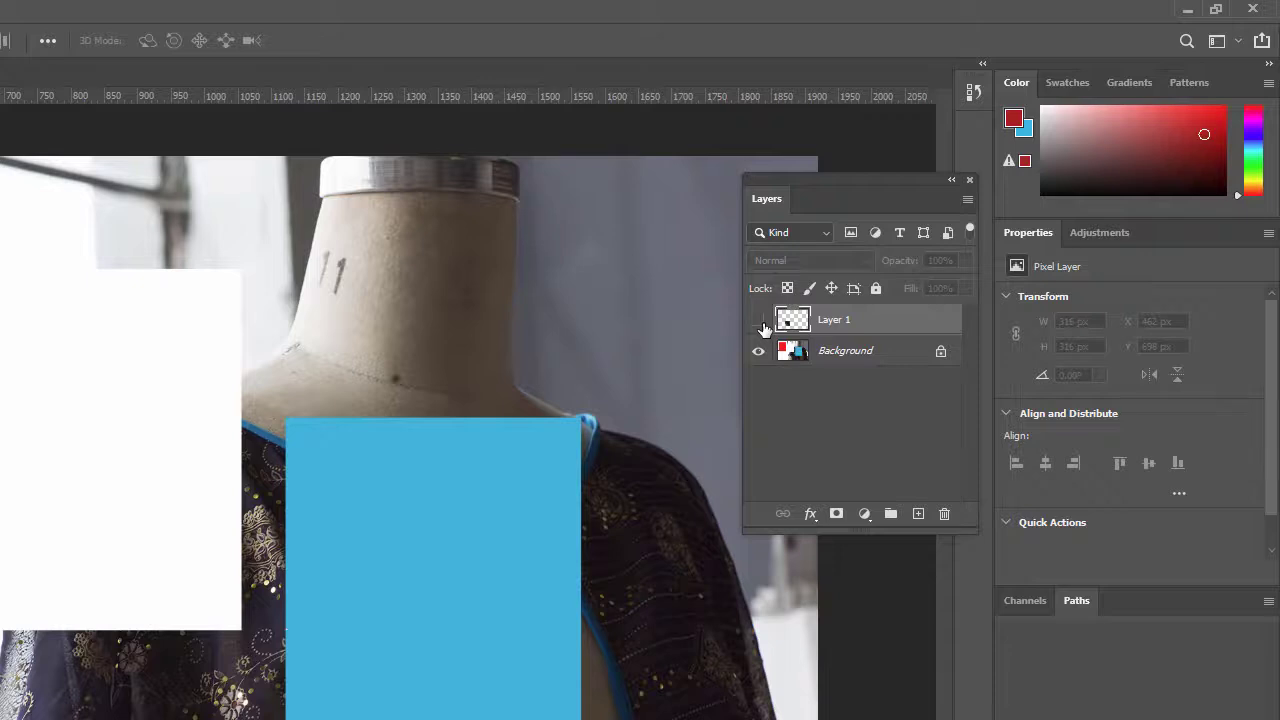
- Show the pasted fabric layer and move its square past the mannequin's neck and back across the white rectangle's edge beside the blue rectangle
{"action": "left_click", "coordinate": [760, 322]}
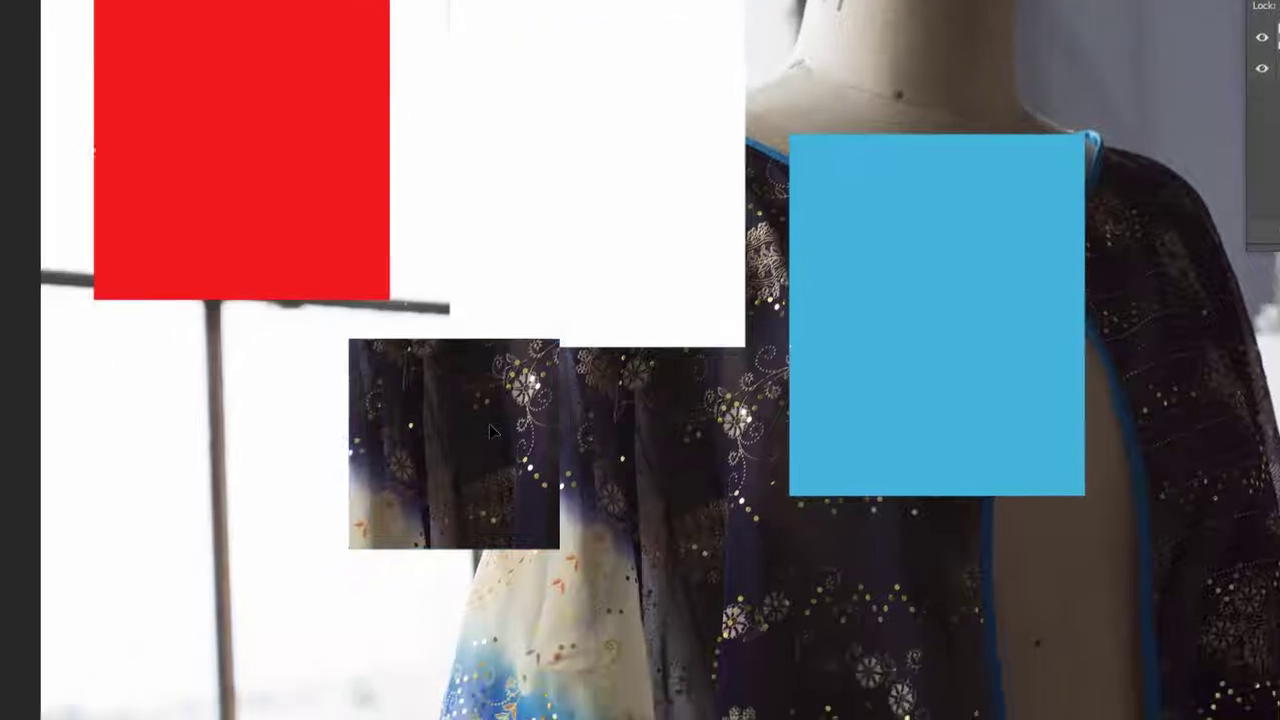
{"action": "left_click_drag", "start_coordinate": [491, 430], "coordinate": [931, 93]}
{"action": "left_click_drag", "start_coordinate": [641, 376], "coordinate": [740, 365]}
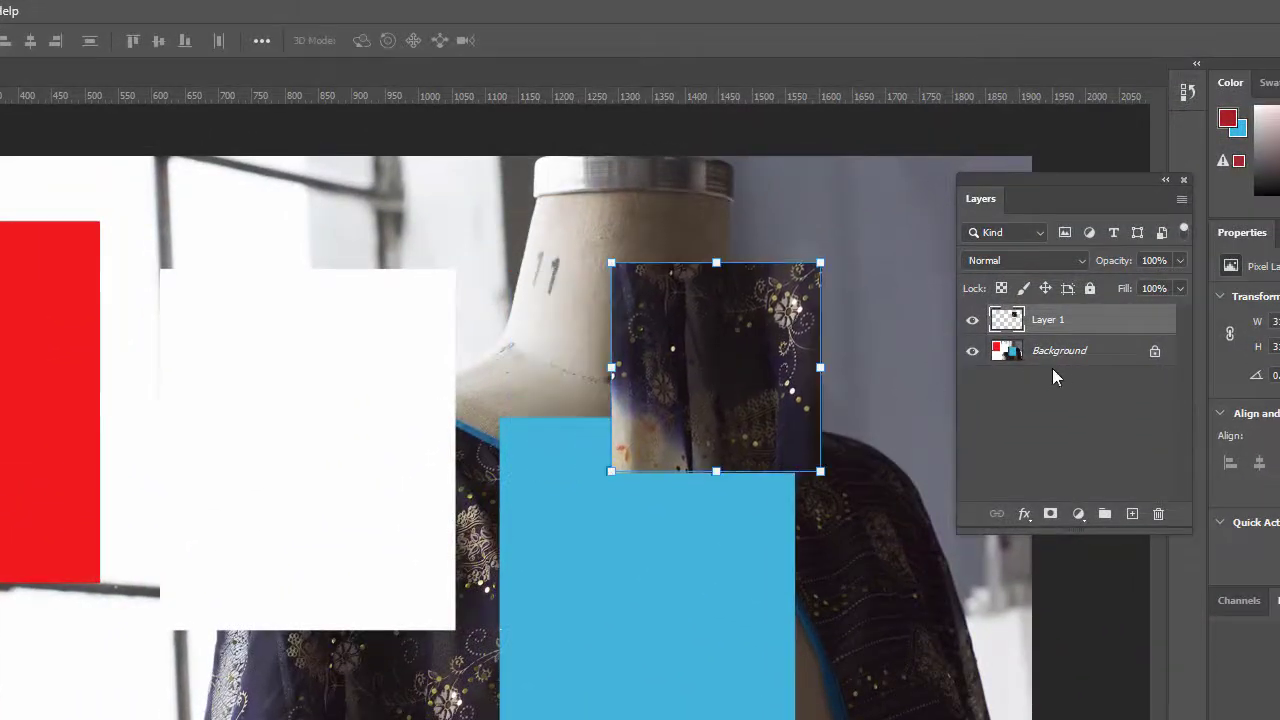
{"action": "left_click_drag", "start_coordinate": [741, 319], "coordinate": [441, 403]}
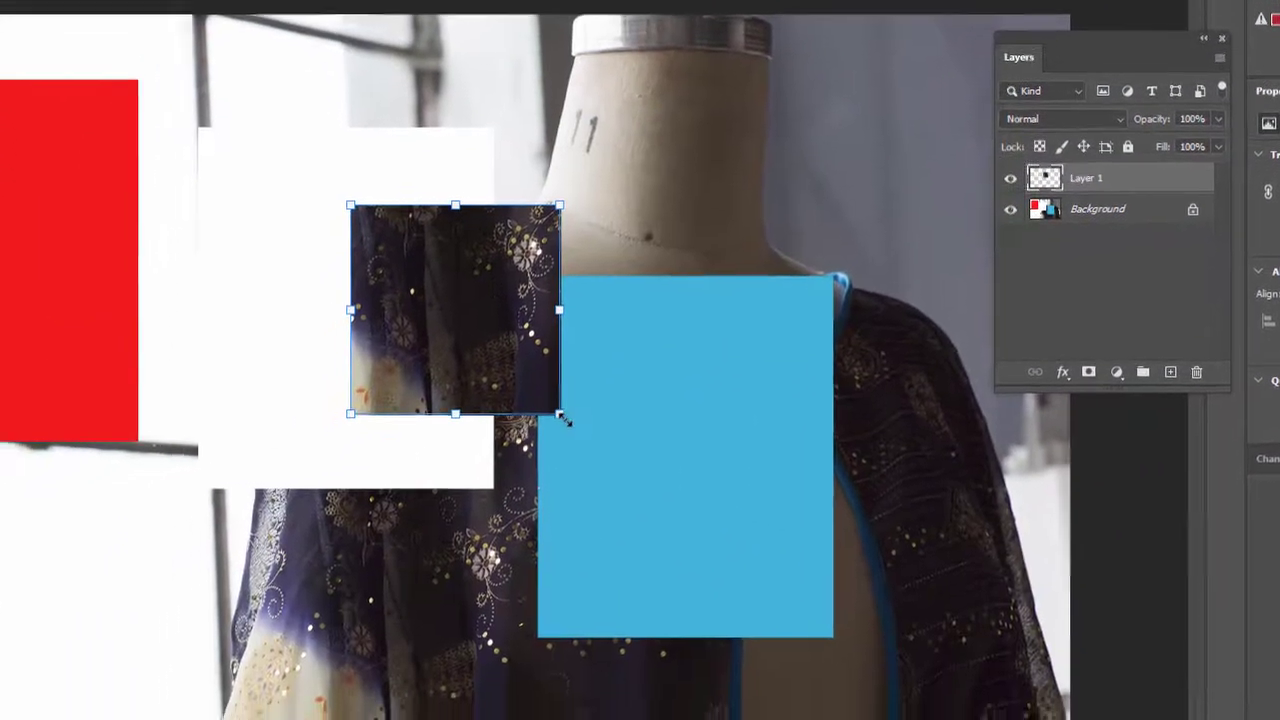
- Try enlarging the pasted fabric square proportionally from its corner, and cancel the transform
{"action": "left_click_drag", "start_coordinate": [525, 560], "coordinate": [774, 719]}
{"action": "left_click_drag", "start_coordinate": [969, 509], "coordinate": [843, 427]}
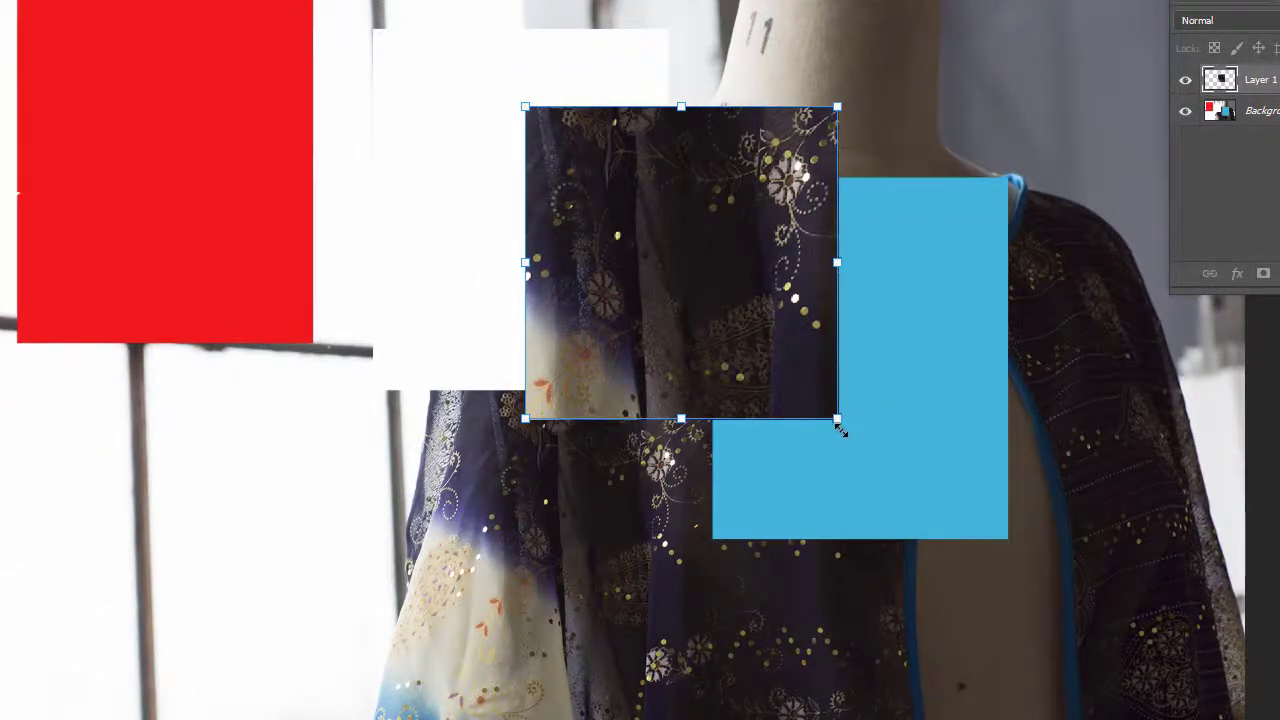
{"action": "key", "text": "Escape"}
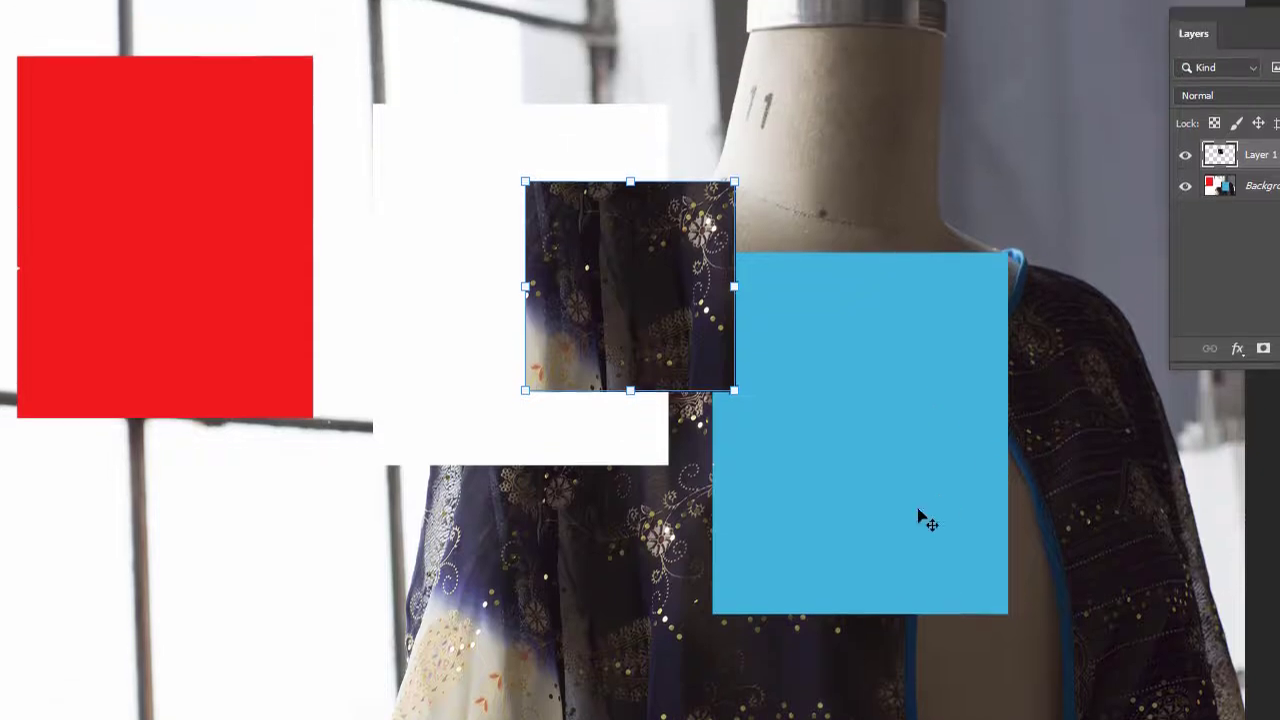
- Move the fabric square over the mannequin's neck and shoulder to X 1274 px, Y 103 px, and hide its layer
{"action": "left_click_drag", "start_coordinate": [676, 338], "coordinate": [966, 218]}
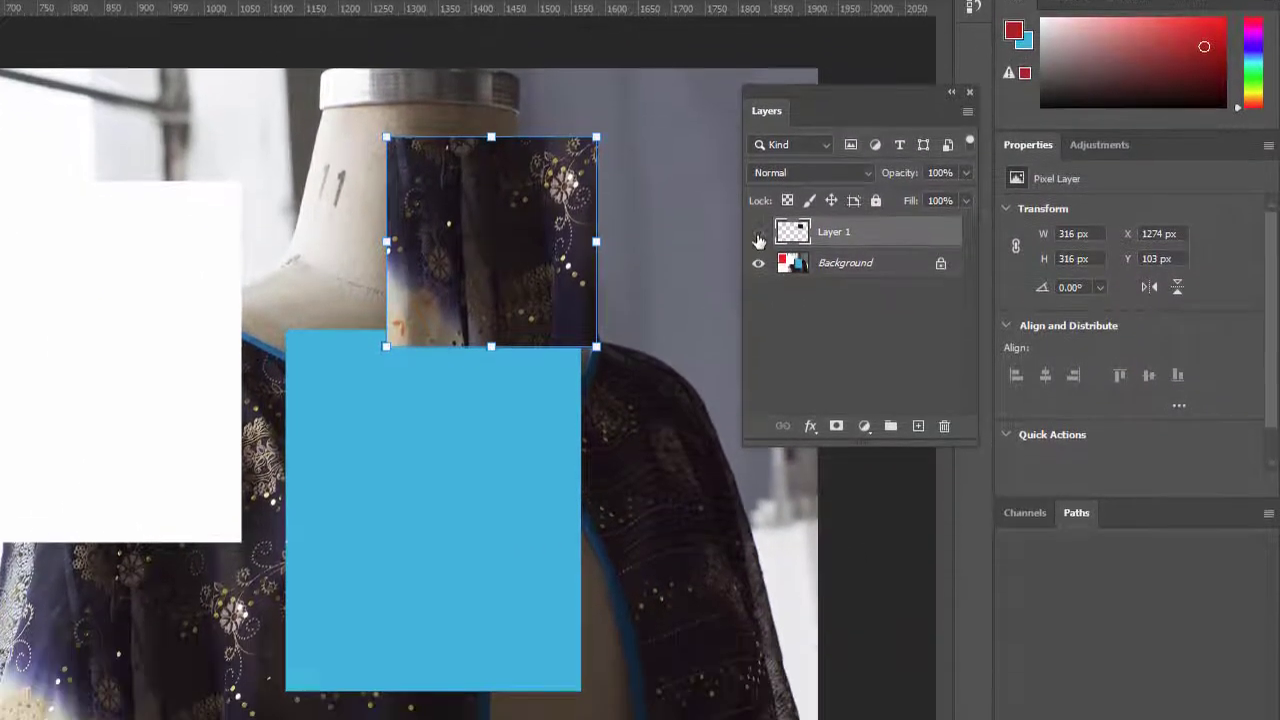
{"action": "left_click", "coordinate": [872, 288]}
{"action": "left_click", "coordinate": [418, 411]}
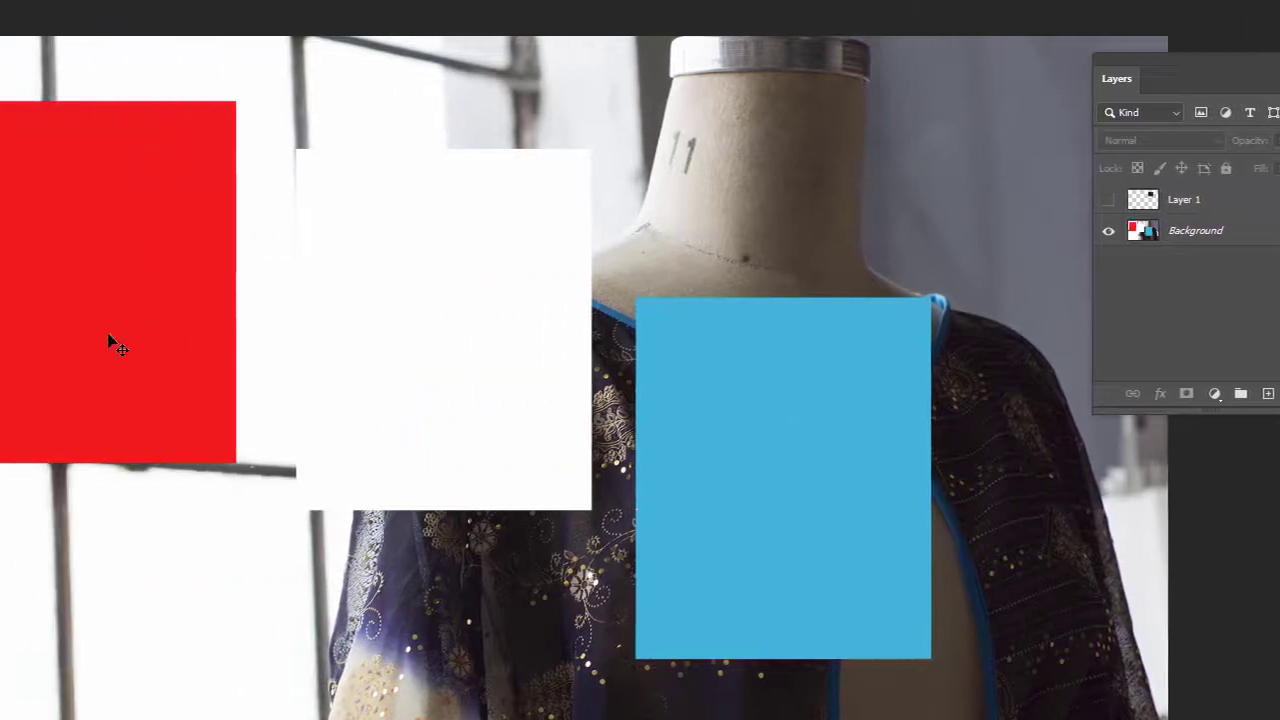